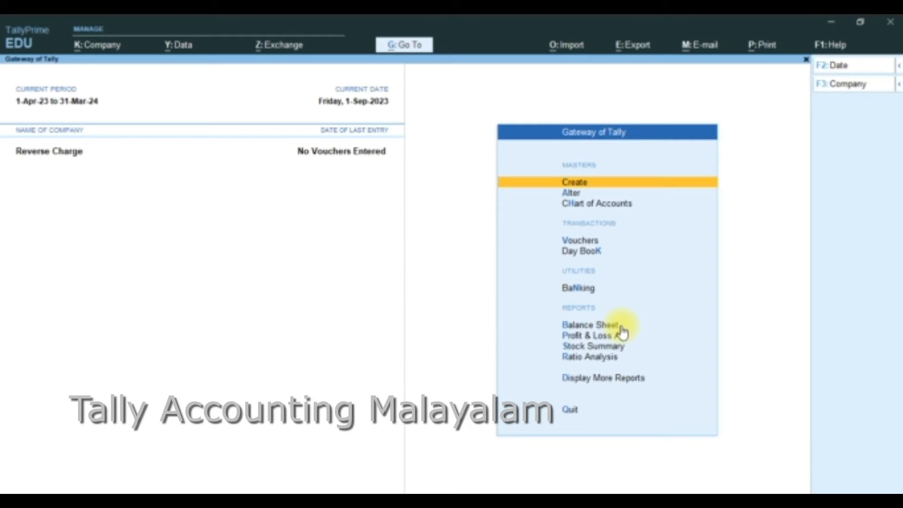
Open the Abc ledger for alteration from the company's accounting masters.
{"action": "key", "text": "Down"}
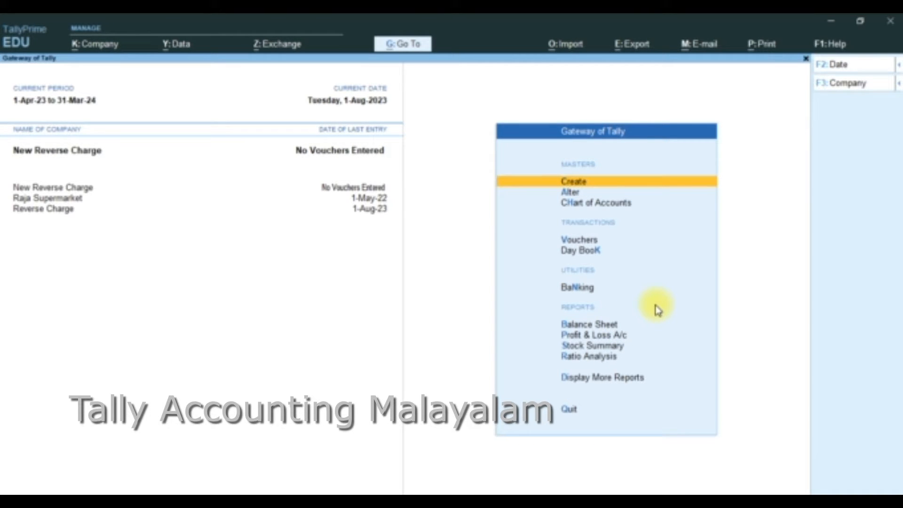
{"action": "key", "text": "Down"}
{"action": "key", "text": "Return"}
{"action": "key", "text": "Down"}
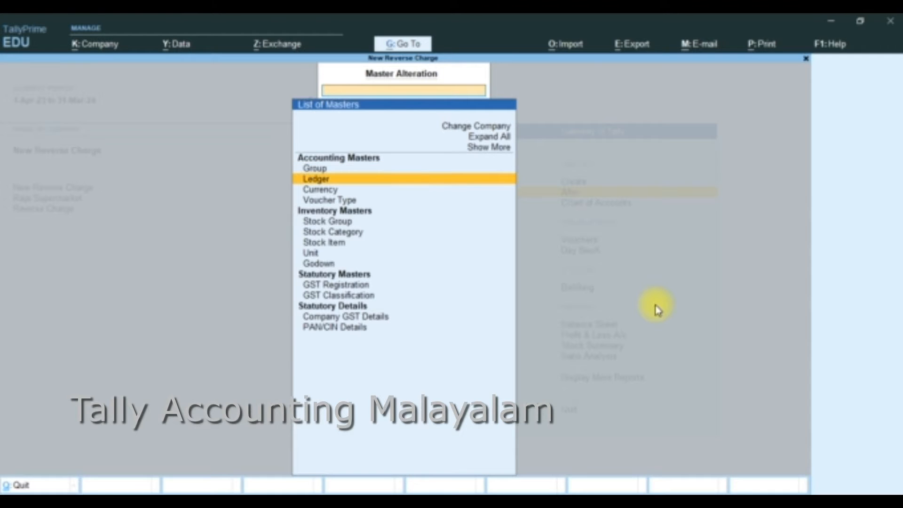
{"action": "key", "text": "Return"}
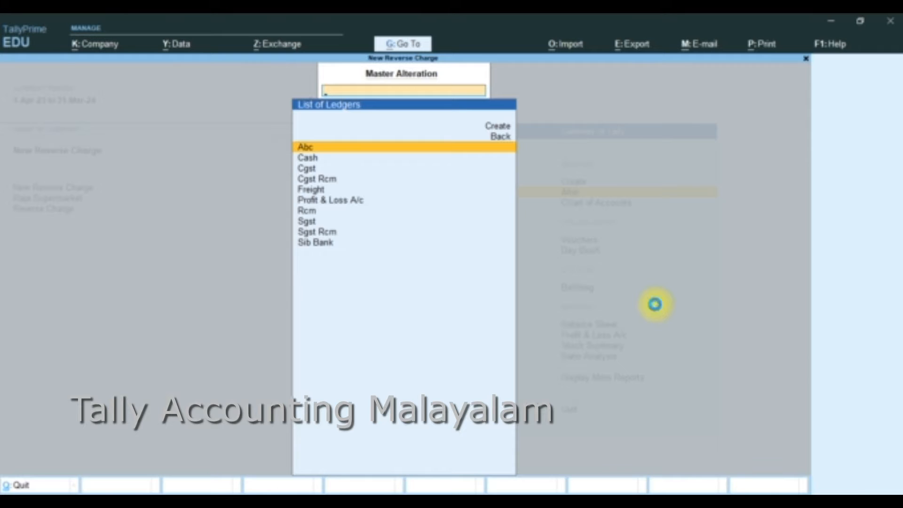
{"action": "key", "text": "Return"}
Review the Abc ledger's name, parent group, bill-by-bill balance, credit and inventory settings.
{"action": "key", "text": "Return"}
{"action": "key", "text": "Return"}
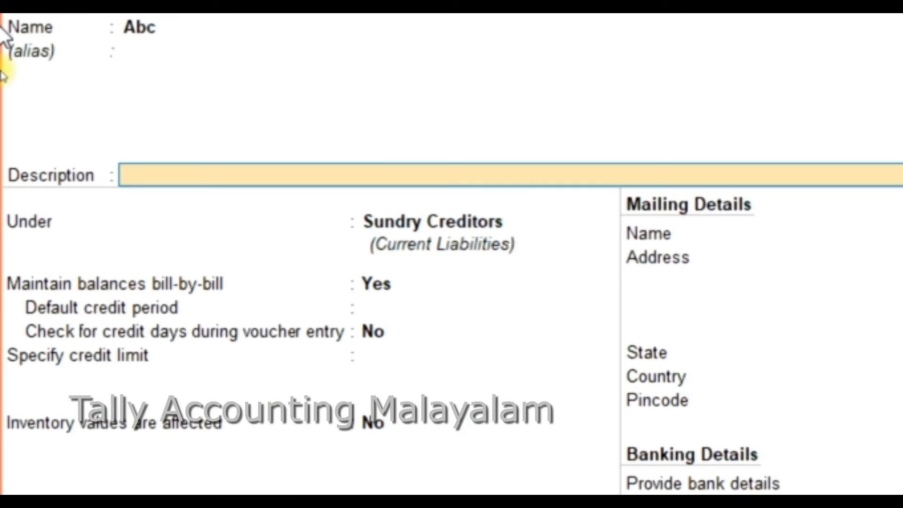
{"action": "key", "text": "Return"}
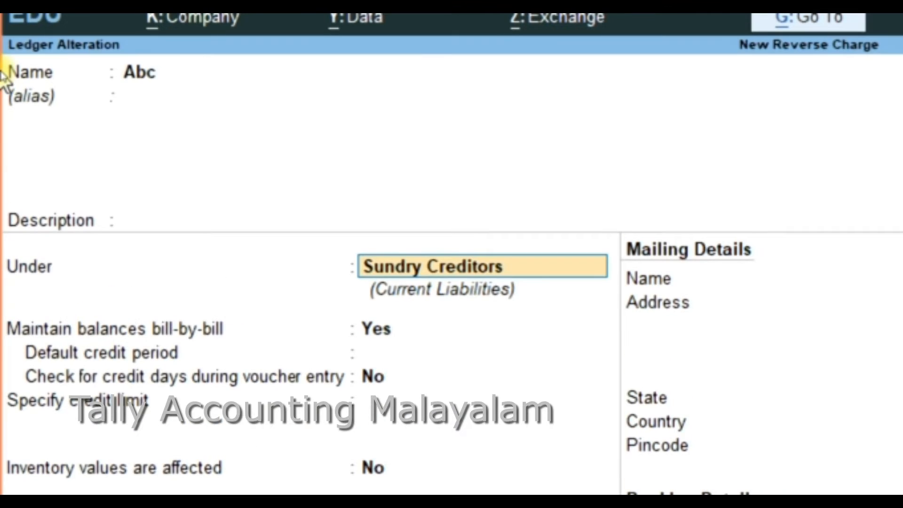
{"action": "key", "text": "Return"}
{"action": "key", "text": "Return"}
{"action": "key", "text": "Return"}
{"action": "key", "text": "Return"}
{"action": "key", "text": "Return"}
{"action": "key", "text": "Return"}
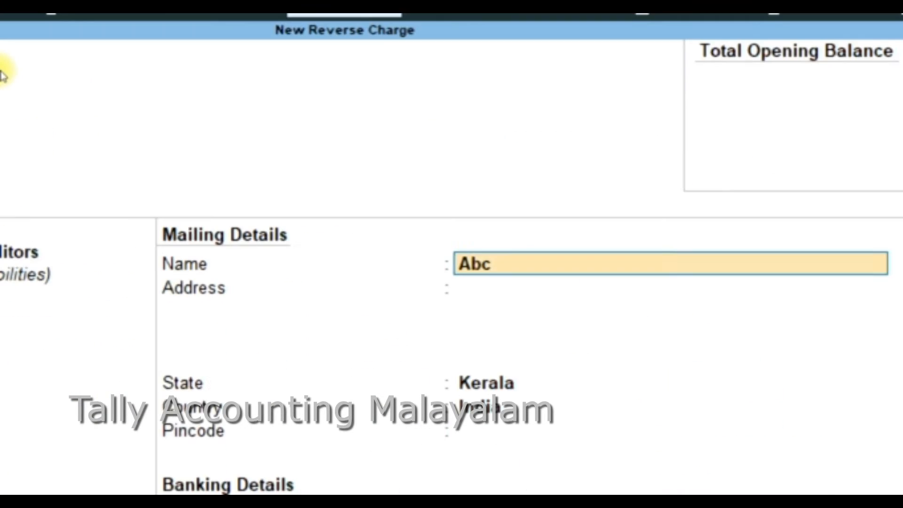
Review the Abc ledger's mailing details, including state and country, and its bank details option.
{"action": "key", "text": "Return"}
{"action": "key", "text": "Return"}
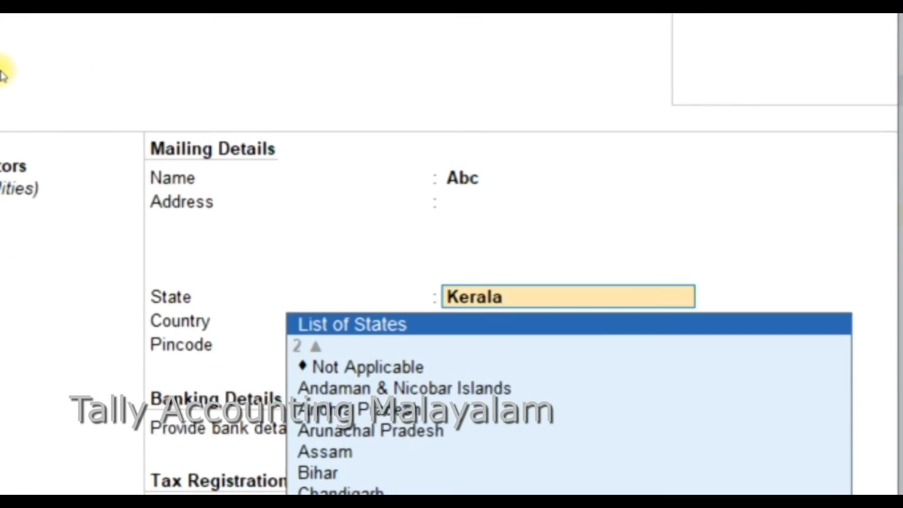
{"action": "key", "text": "Return"}
{"action": "key", "text": "Return"}
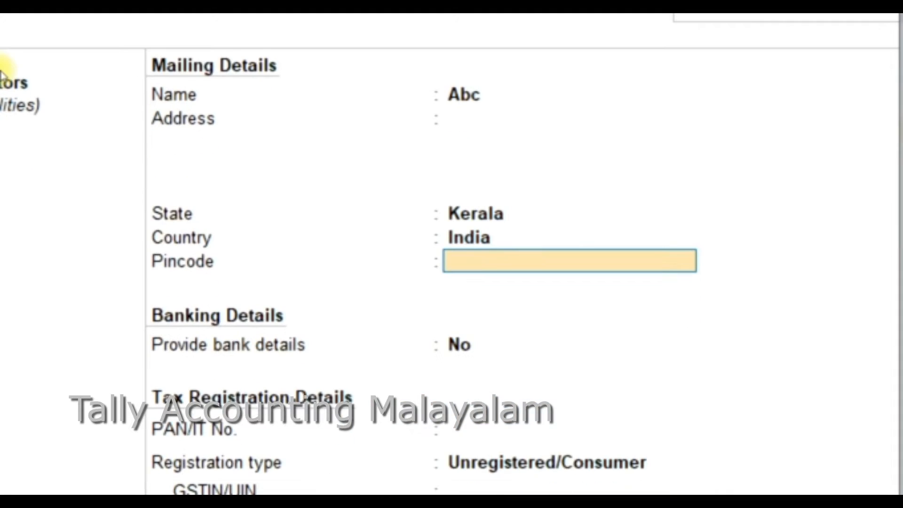
{"action": "key", "text": "Return"}
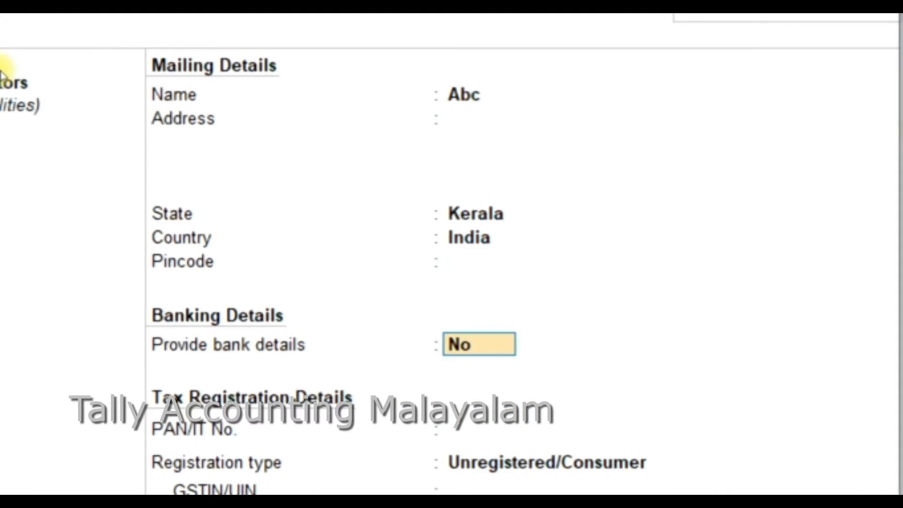
{"action": "key", "text": "Return"}
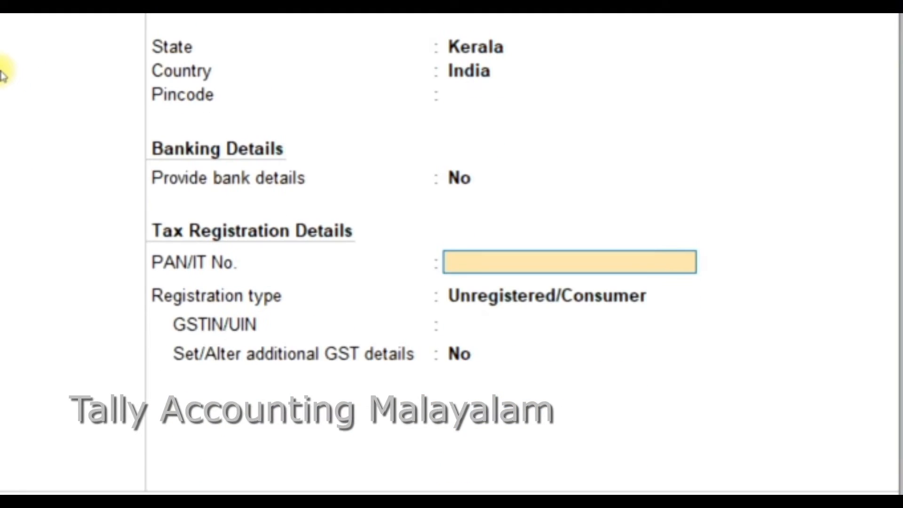
Keep Unregistered/Consumer as the Abc ledger's registration type, without additional GST details, and save the ledger.
{"action": "key", "text": "Return"}
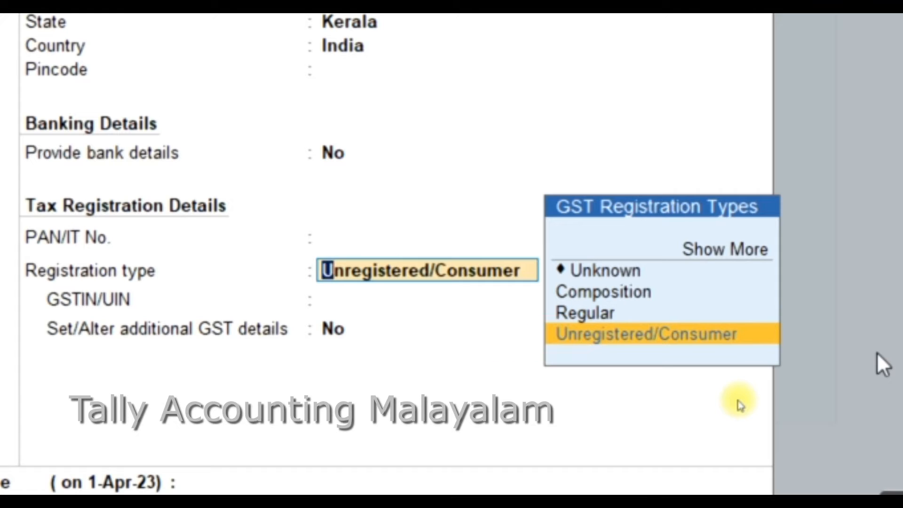
{"action": "key", "text": "Return"}
{"action": "key", "text": "Return"}
{"action": "key", "text": "Return"}
{"action": "key", "text": "Return"}
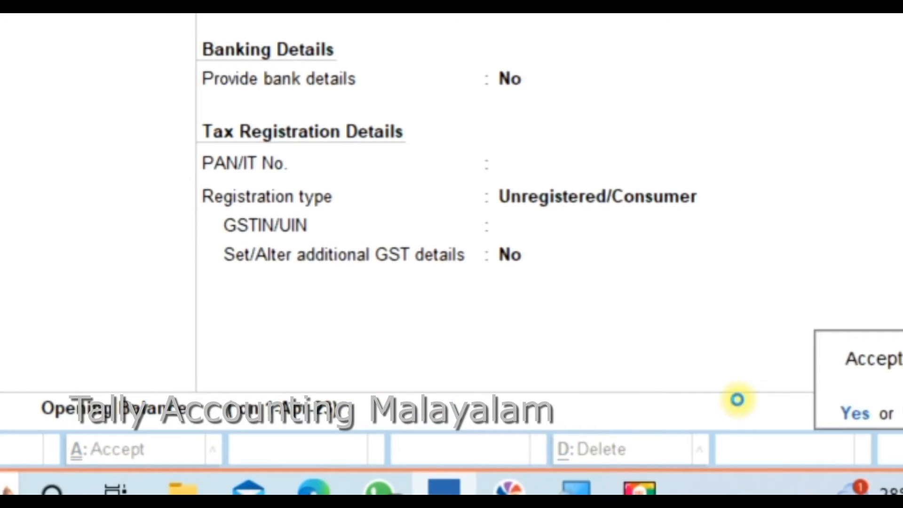
{"action": "key", "text": "Return"}
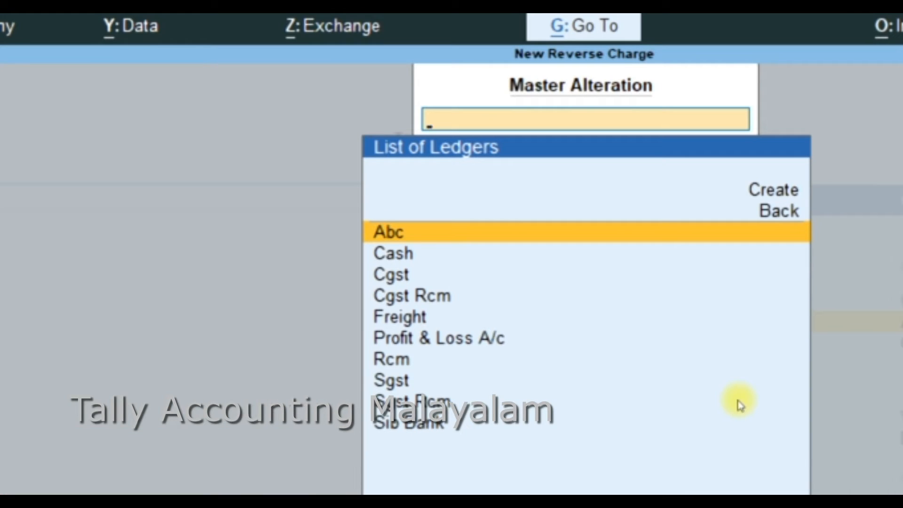
Open the Freight ledger for alteration.
{"action": "key", "text": "Down"}
{"action": "key", "text": "Down"}
{"action": "key", "text": "Down"}
{"action": "key", "text": "Down"}
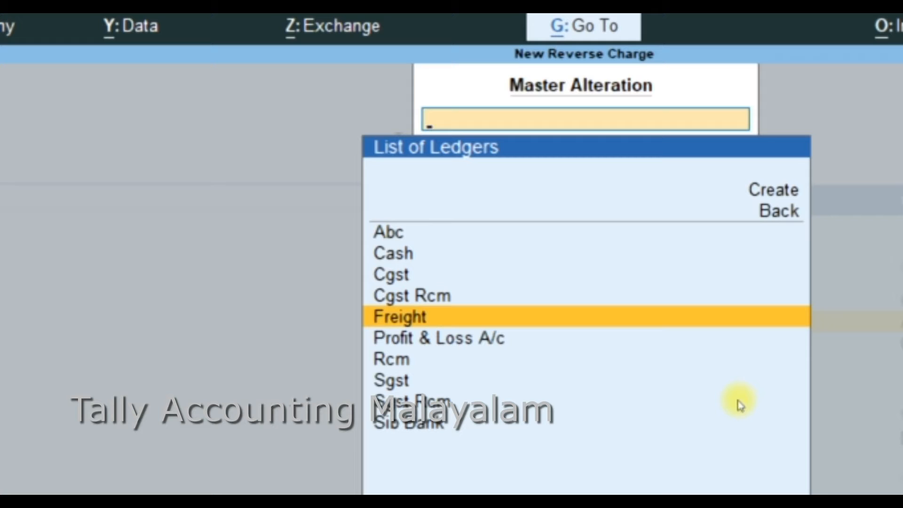
{"action": "key", "text": "Return"}
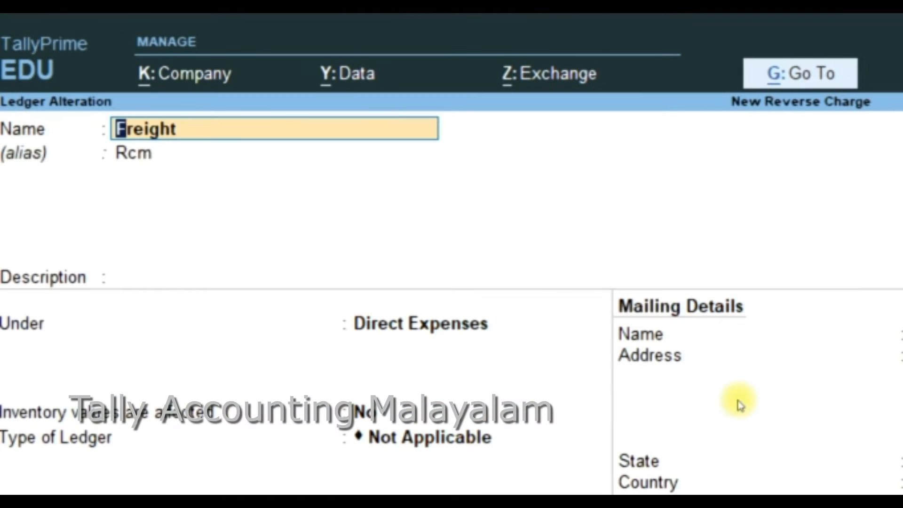
Review the Freight ledger's alias, parent group, inventory setting, ledger type and additional cost allocation.
{"action": "key", "text": "Return"}
{"action": "key", "text": "Return"}
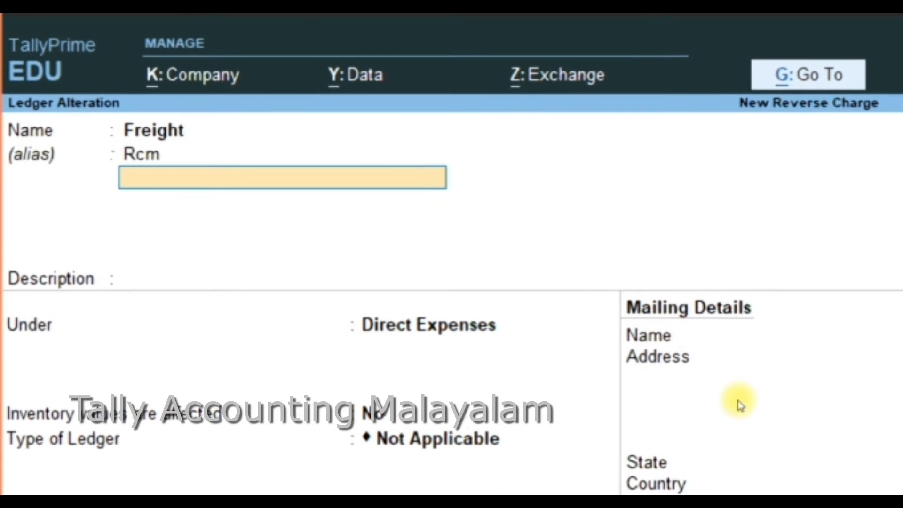
{"action": "key", "text": "Return"}
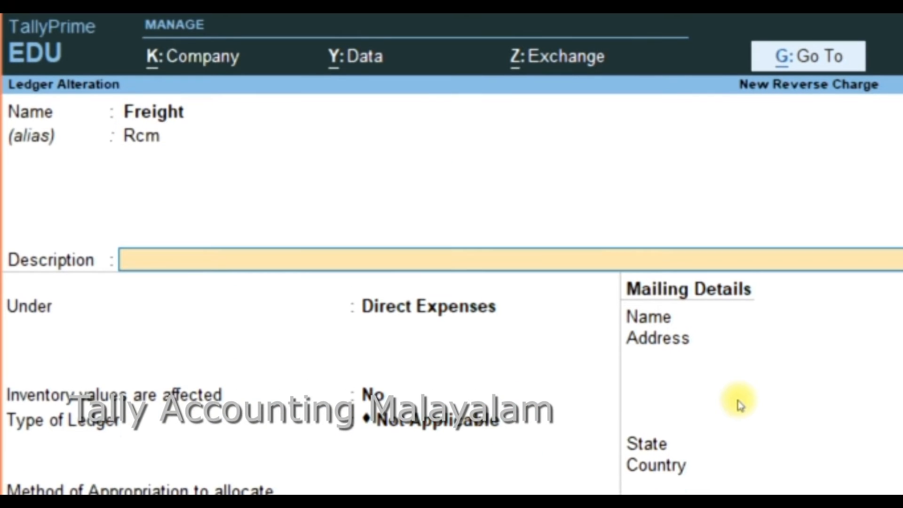
{"action": "key", "text": "Return"}
{"action": "key", "text": "Return"}
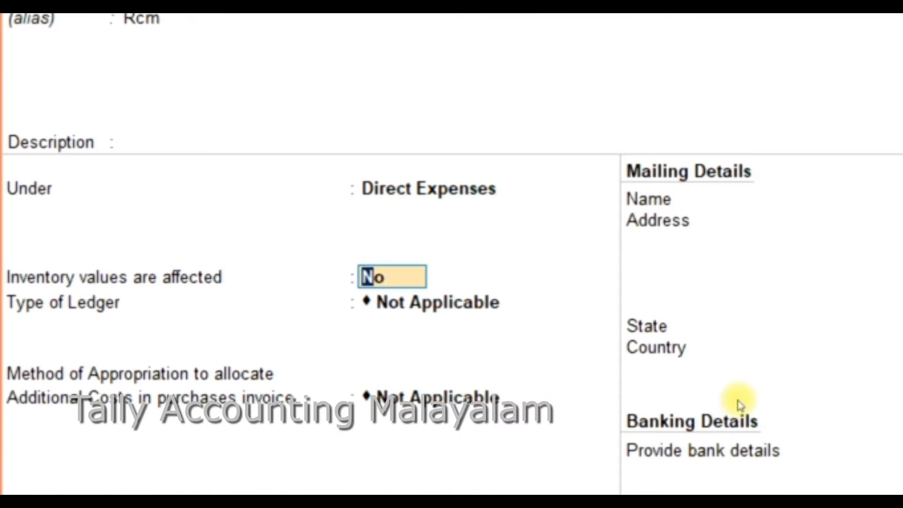
{"action": "key", "text": "Return"}
{"action": "key", "text": "Return"}
{"action": "key", "text": "Return"}
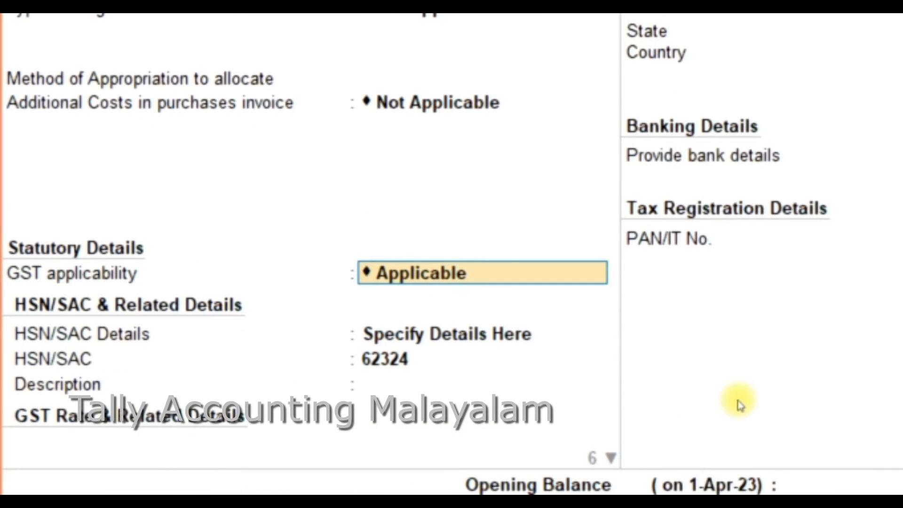
Review the Freight ledger's GST applicability and HSN/SAC details.
{"action": "key", "text": "Return"}
{"action": "key", "text": "Return"}
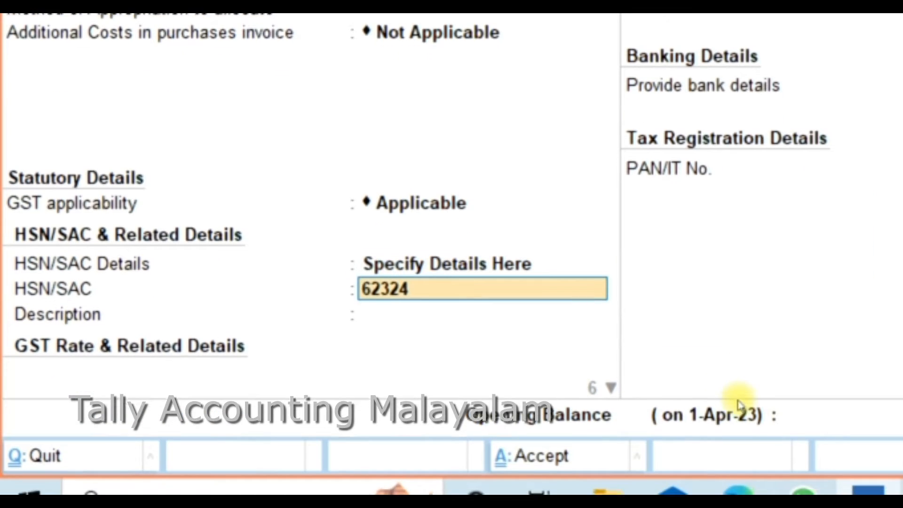
{"action": "key", "text": "Return"}
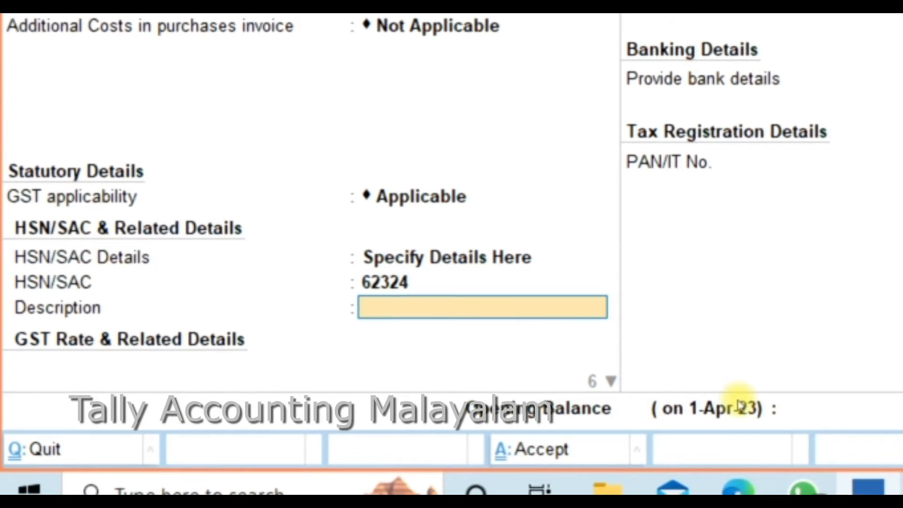
{"action": "key", "text": "Return"}
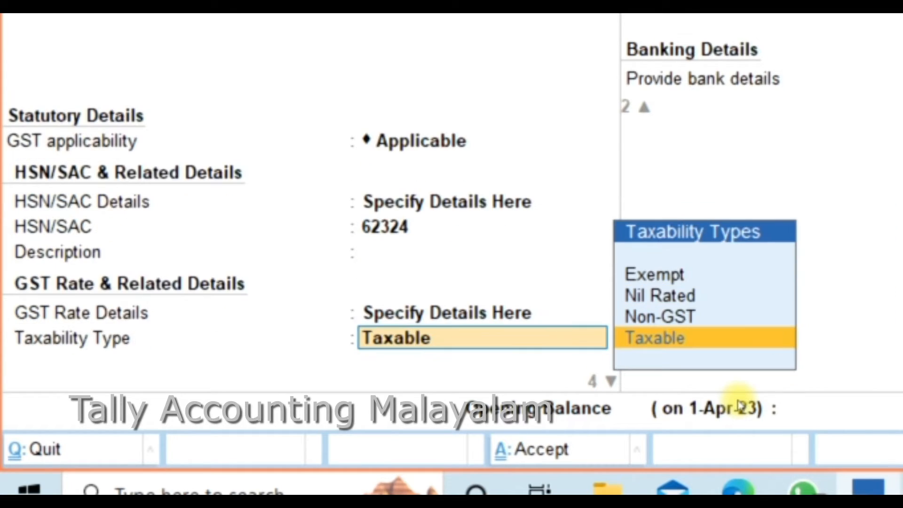
Keep the Freight ledger's taxability type as Taxable and set its GST rate to 5%.
{"action": "key", "text": "Return"}
{"action": "key", "text": "Return"}
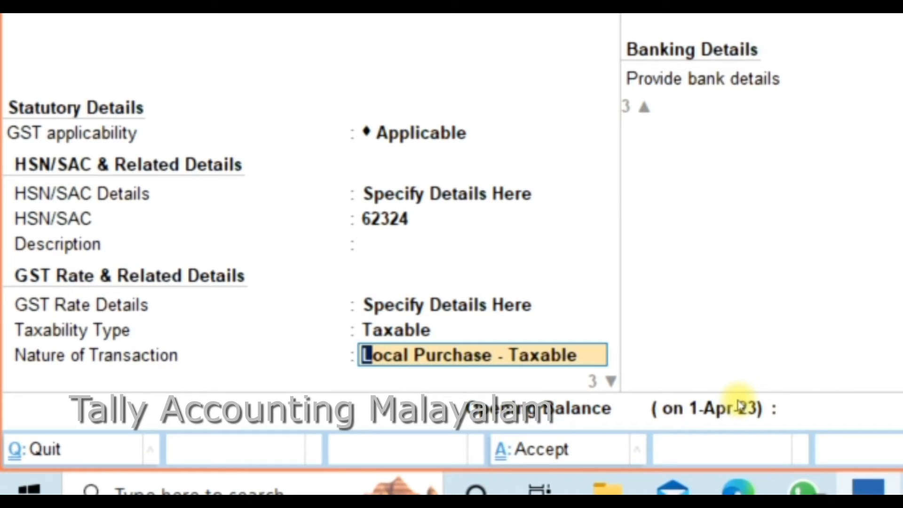
{"action": "key", "text": "Return"}
{"action": "type", "text": "5"}
{"action": "key", "text": "Return"}
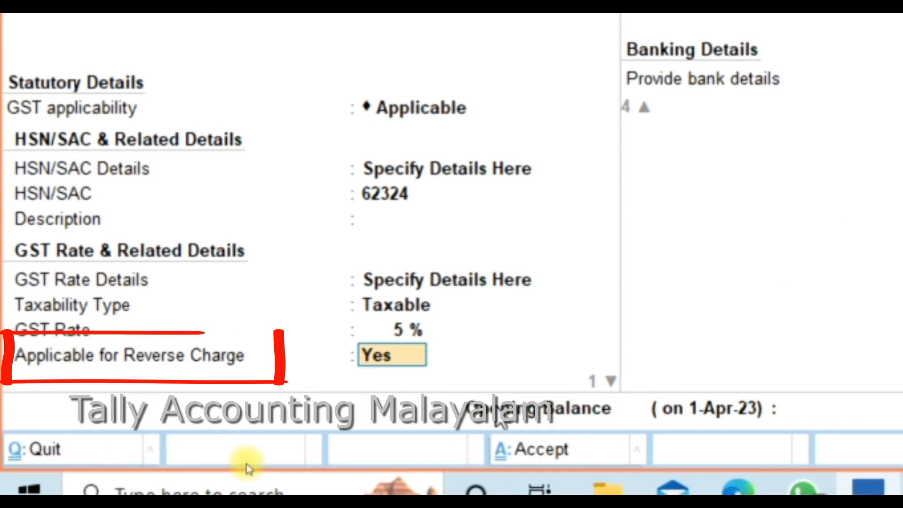
Keep reverse charge applicable as Yes and the type of supply as Services, and save the Freight ledger.
{"action": "key", "text": "Return"}
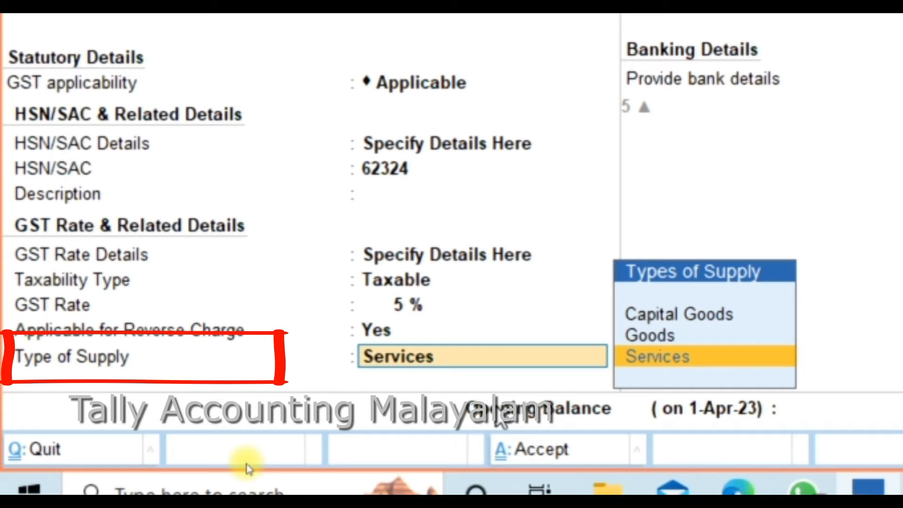
{"action": "key", "text": "Return"}
{"action": "key", "text": "Return"}
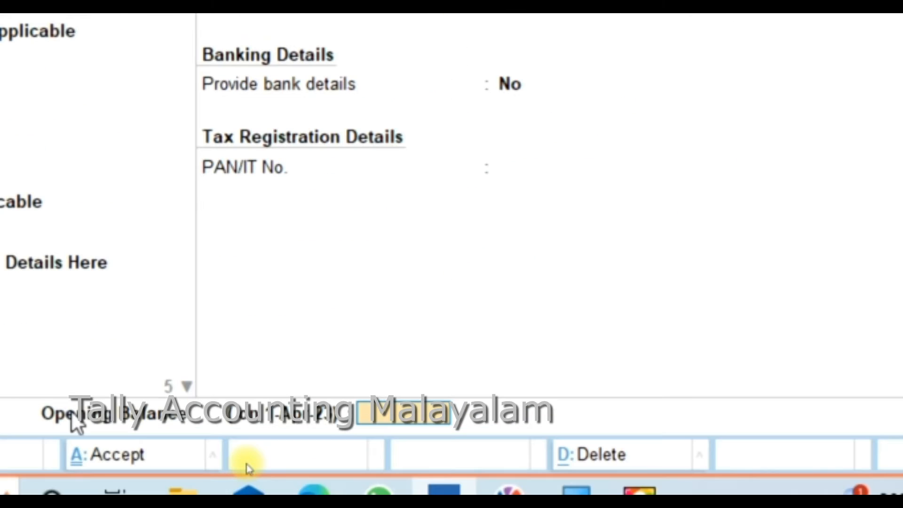
{"action": "key", "text": "Return"}
{"action": "key", "text": "Return"}
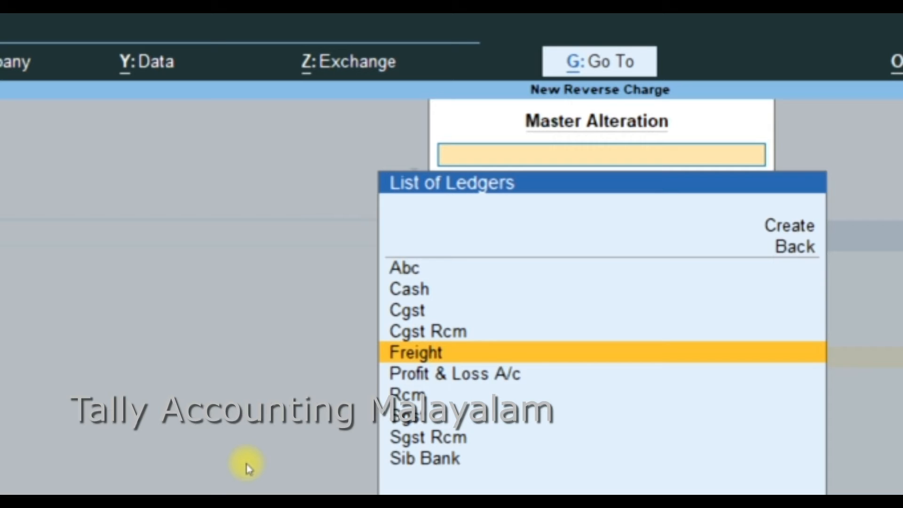
Open the Cgst ledger for alteration.
{"action": "key", "text": "Up"}
{"action": "key", "text": "Up"}
{"action": "key", "text": "Return"}
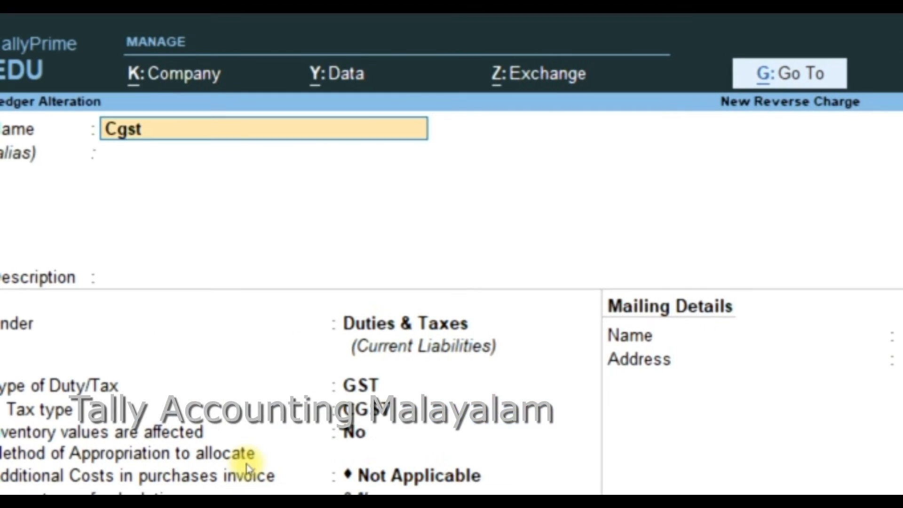
Review the Cgst ledger's parent group, duty and tax type, calculation percentage and rounding, and save it.
{"action": "key", "text": "Return"}
{"action": "key", "text": "Return"}
{"action": "key", "text": "Return"}
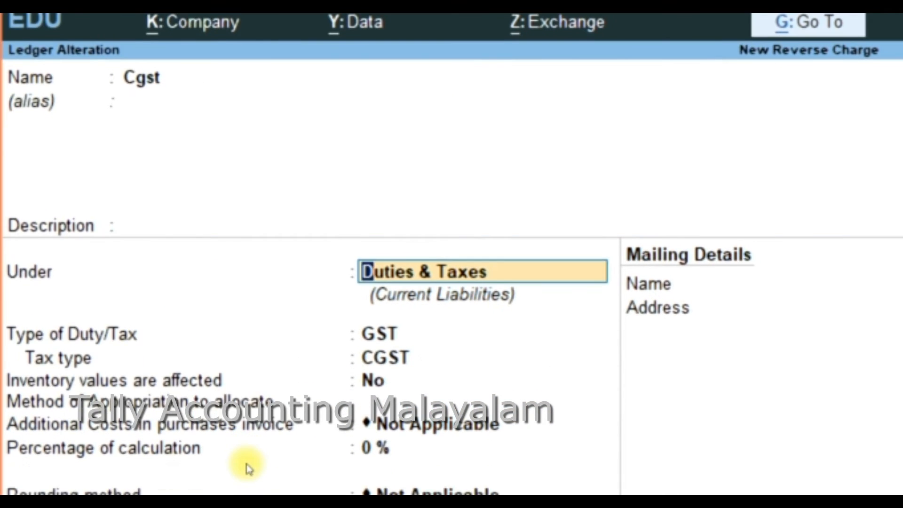
{"action": "key", "text": "Return"}
{"action": "key", "text": "Return"}
{"action": "key", "text": "Return"}
{"action": "key", "text": "Return"}
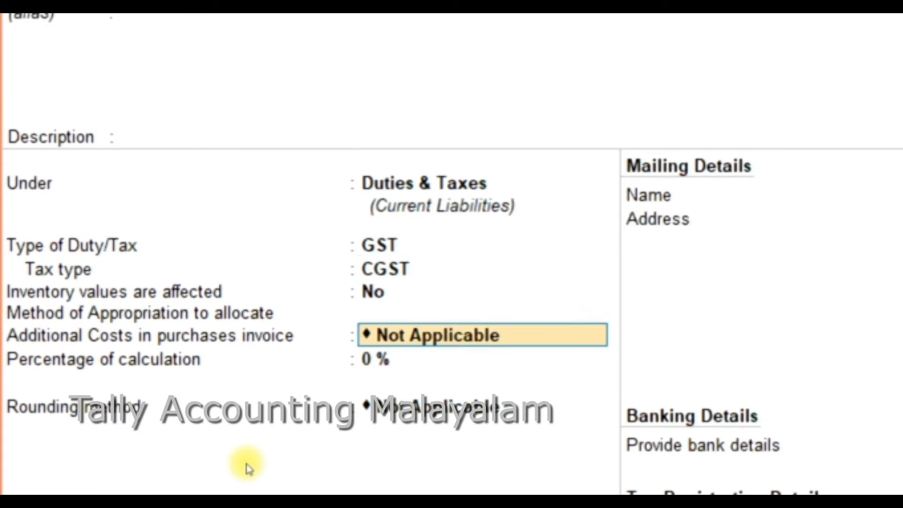
{"action": "key", "text": "Return"}
{"action": "key", "text": "Return"}
{"action": "key", "text": "Return"}
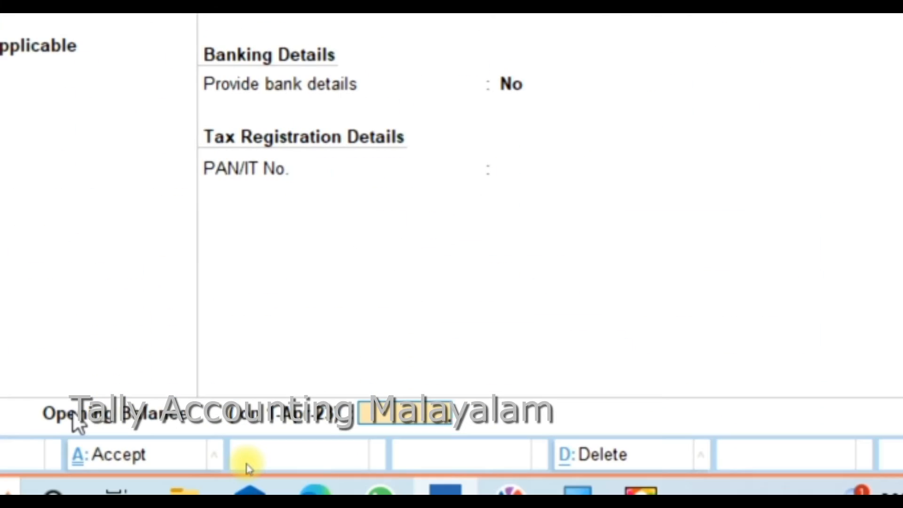
{"action": "key", "text": "Return"}
{"action": "key", "text": "Return"}
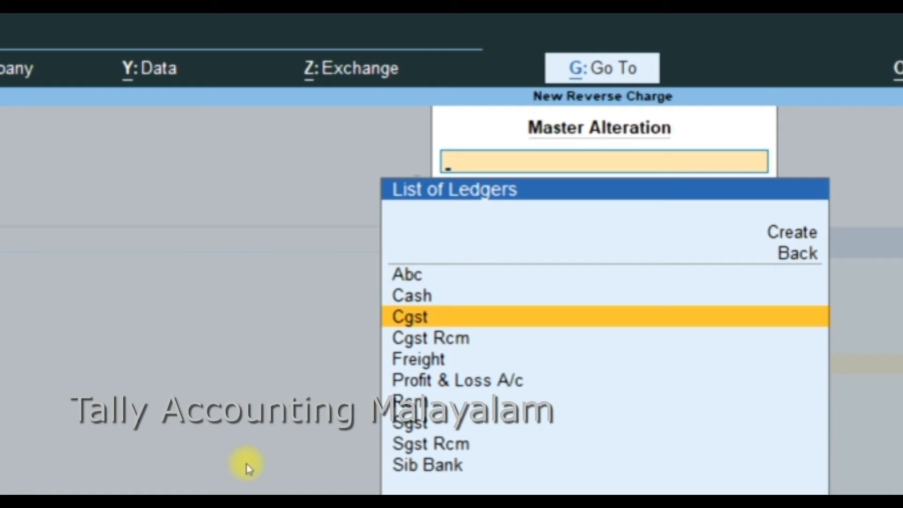
Open the Sgst ledger for alteration.
{"action": "key", "text": "Down"}
{"action": "key", "text": "Down"}
{"action": "key", "text": "Down"}
{"action": "key", "text": "Down"}
{"action": "key", "text": "Down"}
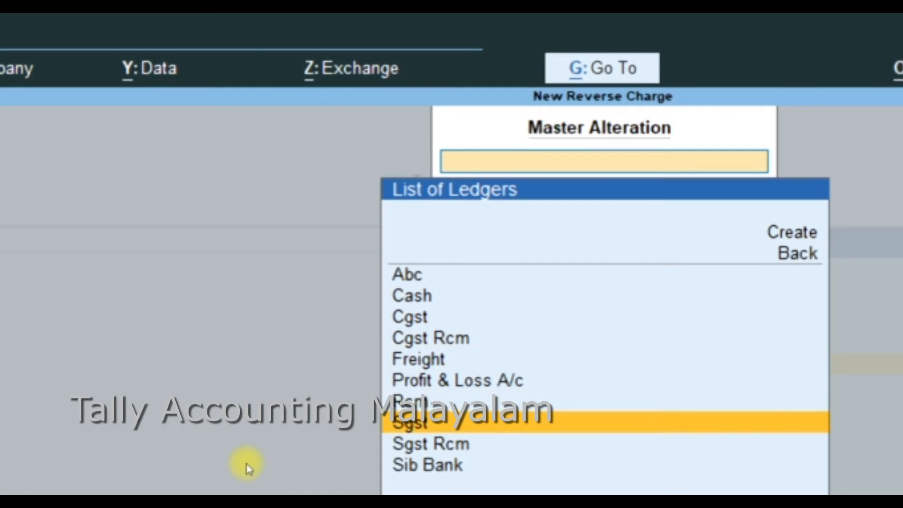
{"action": "key", "text": "Return"}
Review the Sgst ledger's parent group, duty and tax type, additional cost setting and calculation percentage.
{"action": "key", "text": "Return"}
{"action": "key", "text": "Return"}
{"action": "key", "text": "Return"}
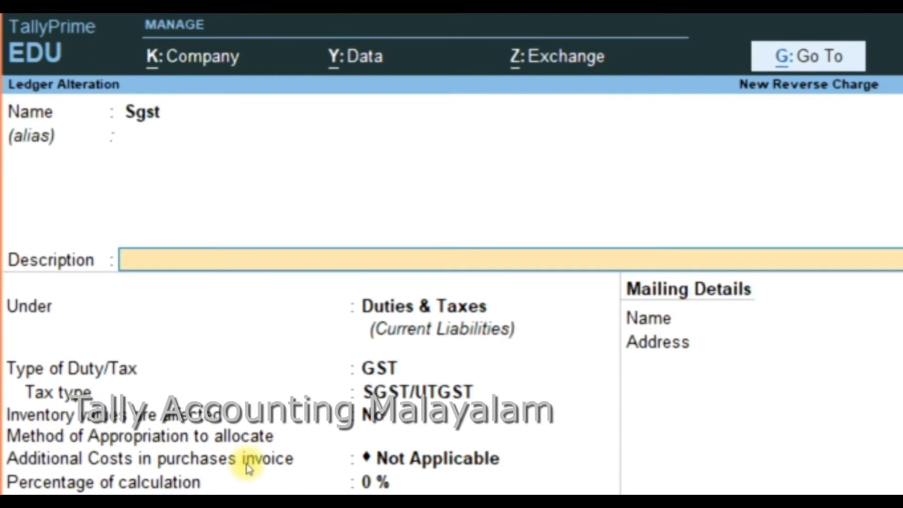
{"action": "key", "text": "Return"}
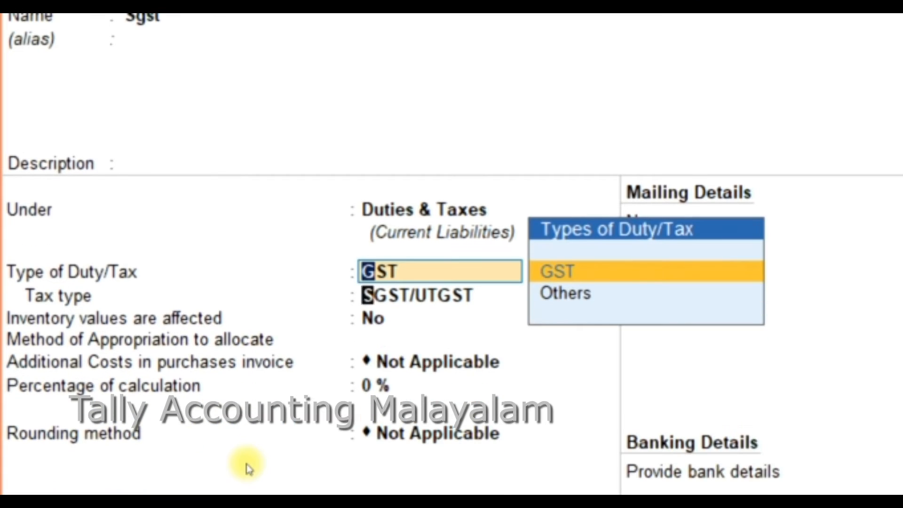
{"action": "key", "text": "Return"}
{"action": "key", "text": "Return"}
{"action": "key", "text": "Return"}
{"action": "key", "text": "Return"}
{"action": "key", "text": "Return"}
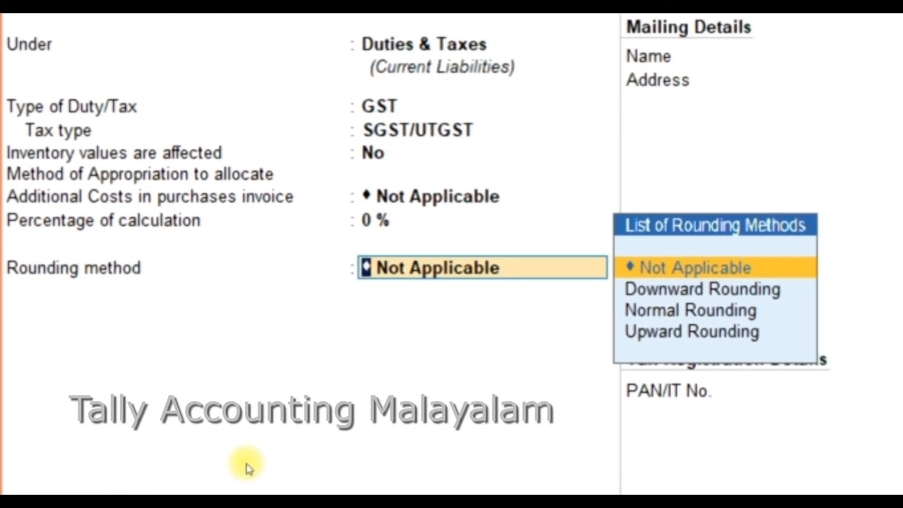
Keep the Sgst ledger's rounding method as Not Applicable and save the ledger.
{"action": "key", "text": "Return"}
{"action": "key", "text": "Return"}
{"action": "key", "text": "Return"}
{"action": "key", "text": "Return"}
{"action": "key", "text": "Return"}
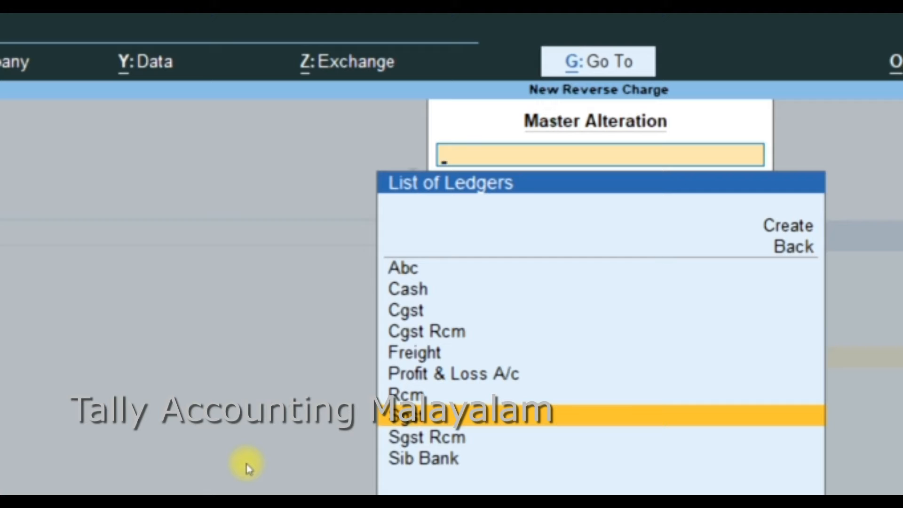
Open the Cgst Rcm ledger for alteration and keep its name, alias and description as they are.
{"action": "key", "text": "Up"}
{"action": "key", "text": "Up"}
{"action": "key", "text": "Up"}
{"action": "key", "text": "Up"}
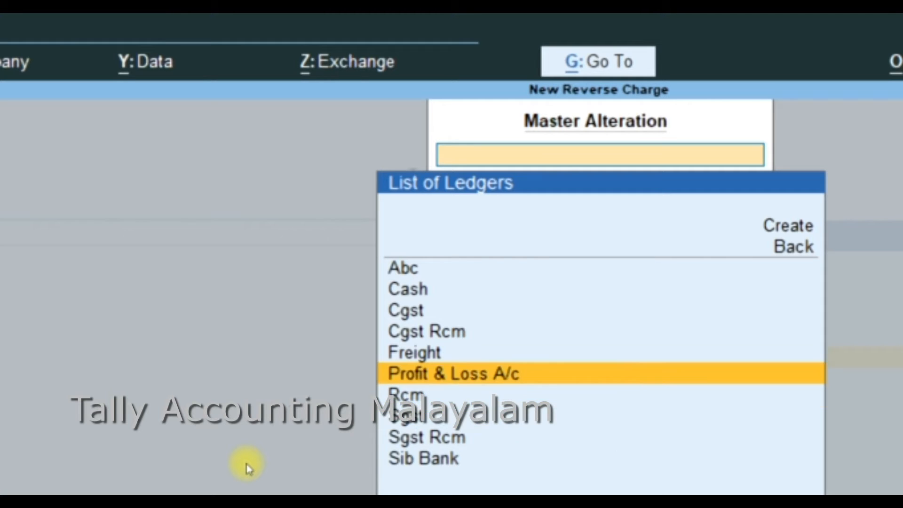
{"action": "key", "text": "Return"}
{"action": "key", "text": "Return"}
{"action": "key", "text": "Return"}
{"action": "key", "text": "Return"}
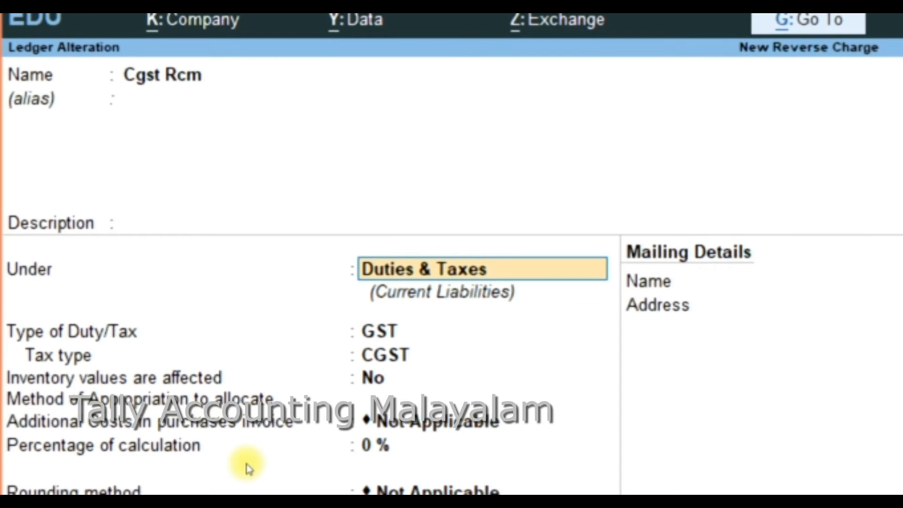
Review the Cgst Rcm ledger's parent group, duty and tax type, calculation percentage and rounding, and save it.
{"action": "key", "text": "Return"}
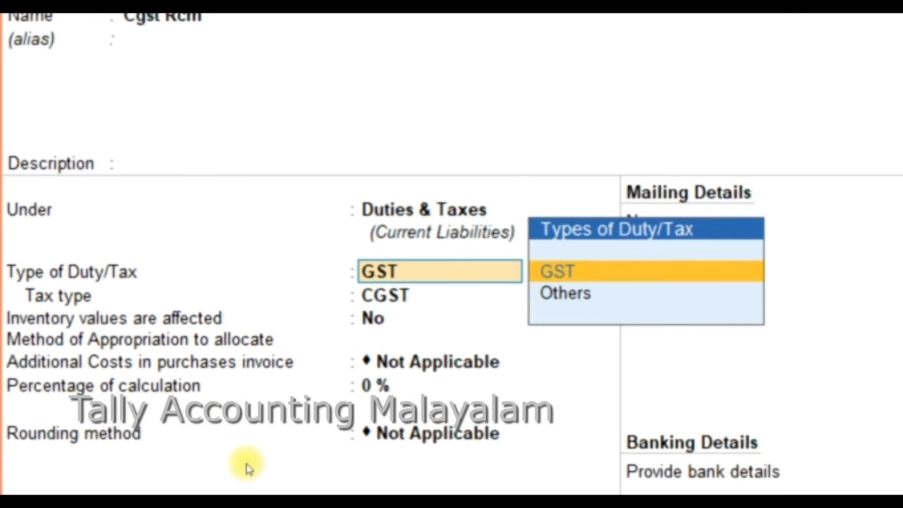
{"action": "key", "text": "Return"}
{"action": "key", "text": "Return"}
{"action": "key", "text": "Return"}
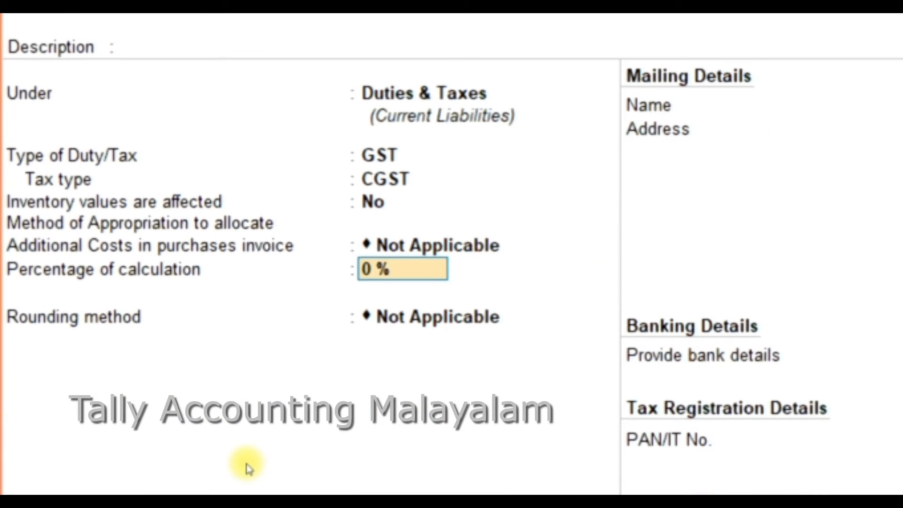
{"action": "key", "text": "Return"}
{"action": "key", "text": "Return"}
{"action": "key", "text": "Return"}
{"action": "key", "text": "Return"}
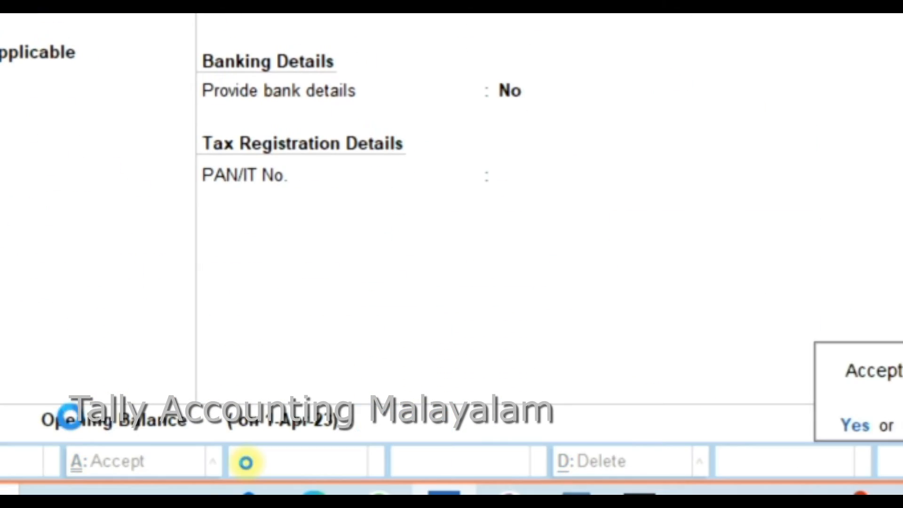
Open the Sgst Rcm ledger for alteration.
{"action": "key", "text": "Down"}
{"action": "key", "text": "Down"}
{"action": "key", "text": "Down"}
{"action": "key", "text": "Down"}
{"action": "key", "text": "Down"}
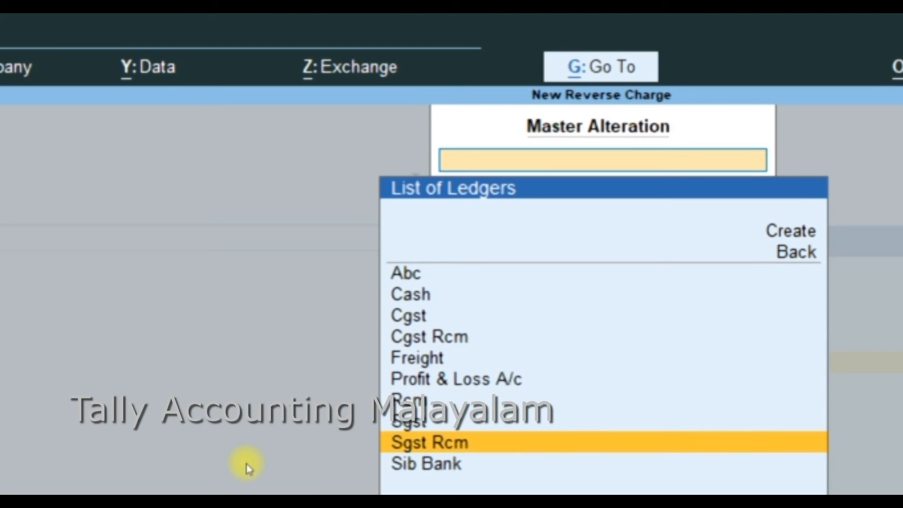
{"action": "key", "text": "Return"}
{"action": "key", "text": "Return"}
{"action": "key", "text": "Return"}
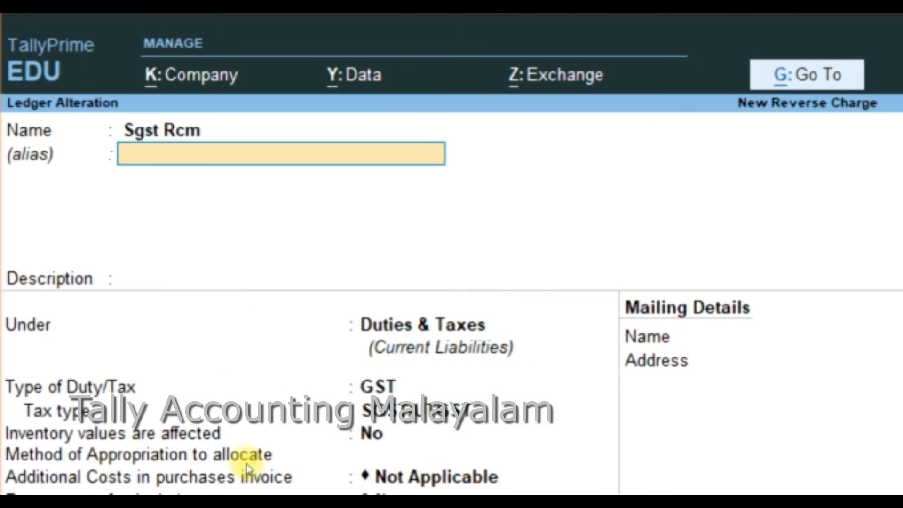
Review the Sgst Rcm ledger's parent group, duty and tax type, calculation percentage and rounding, and save it.
{"action": "key", "text": "Return"}
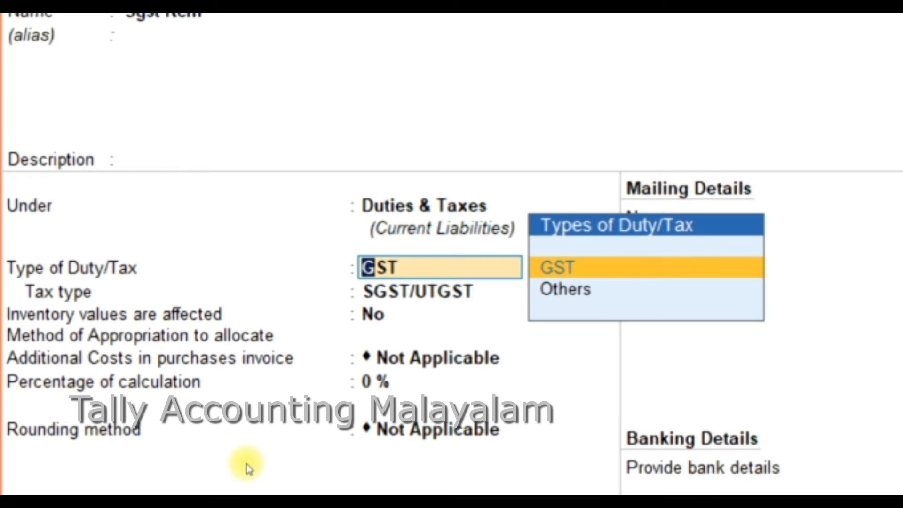
{"action": "key", "text": "Return"}
{"action": "key", "text": "Return"}
{"action": "key", "text": "Return"}
{"action": "key", "text": "Return"}
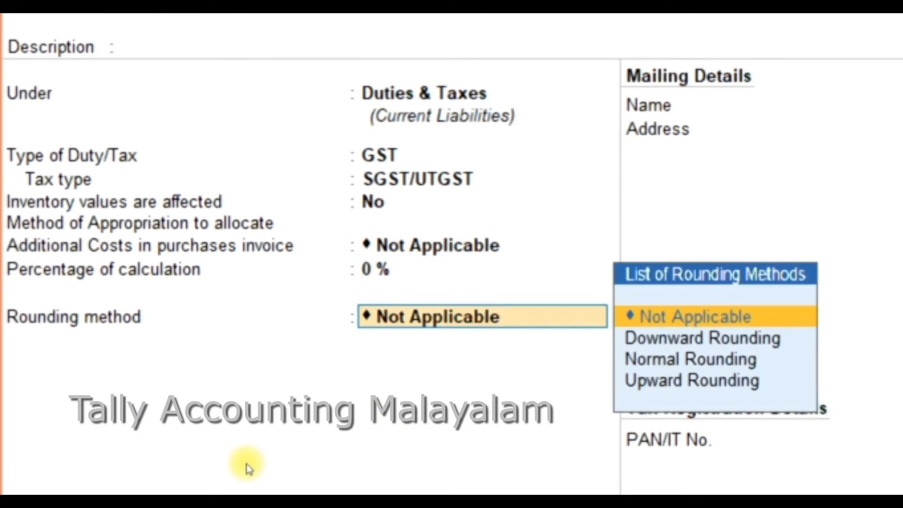
{"action": "key", "text": "Return"}
{"action": "key", "text": "Return"}
{"action": "key", "text": "Return"}
{"action": "key", "text": "Return"}
{"action": "key", "text": "Return"}
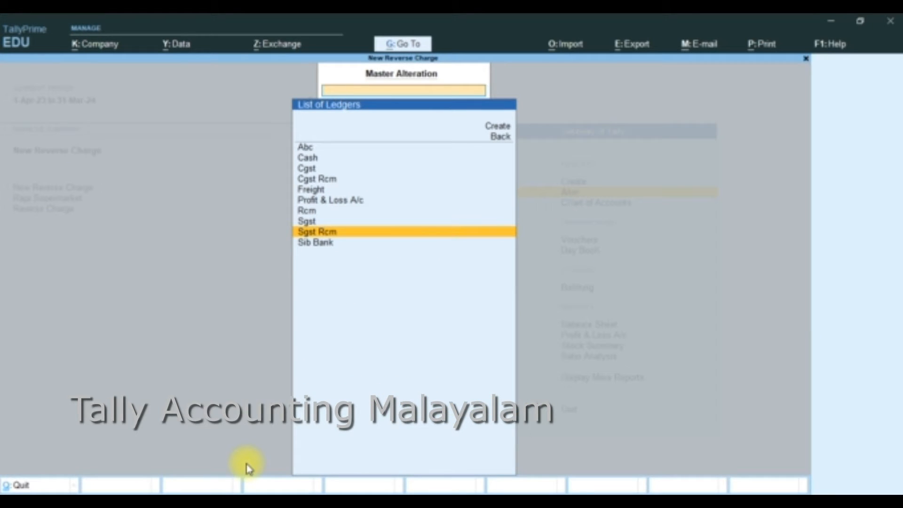
Leave ledger alteration and start a new purchase voucher, with the supplier invoice number and date left blank.
{"action": "key", "text": "Escape"}
{"action": "key", "text": "Escape"}
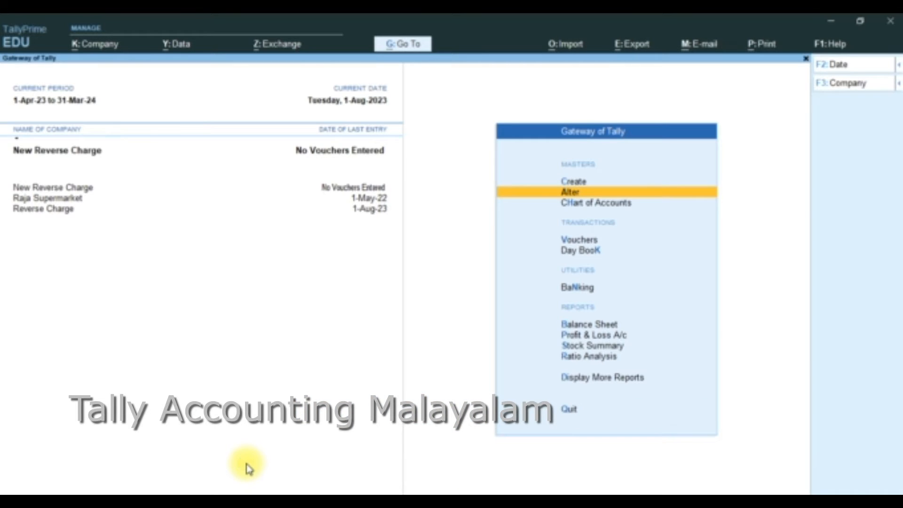
{"action": "key", "text": "v"}
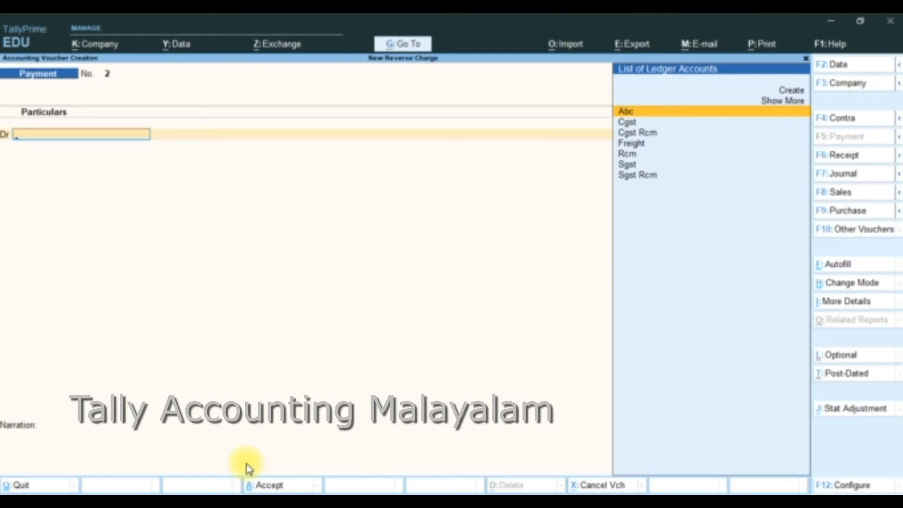
{"action": "left_click", "coordinate": [839, 213]}
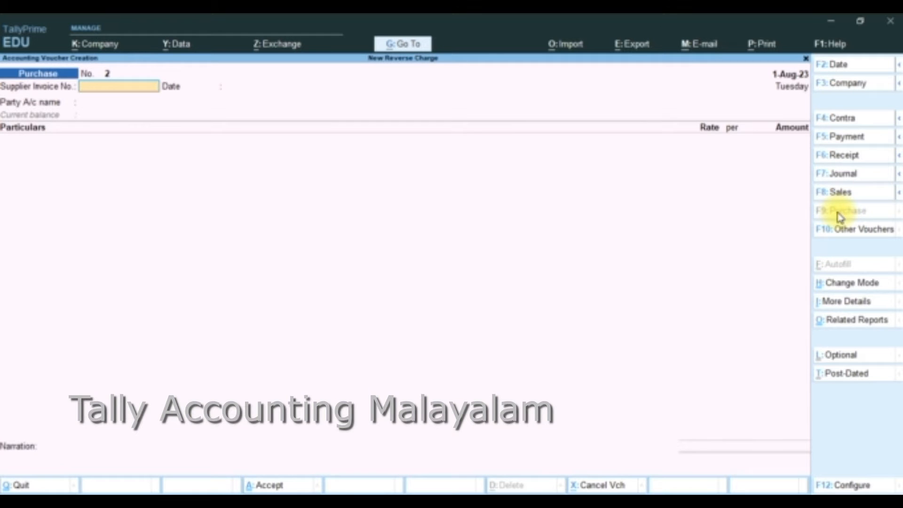
{"action": "key", "text": "Return"}
{"action": "key", "text": "Return"}
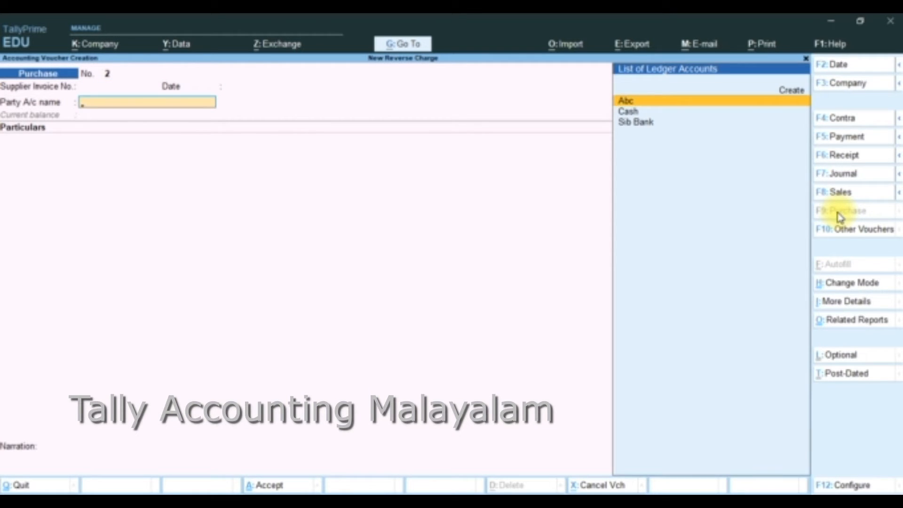
Choose Abc as the purchase voucher's party account and leave all receipt and order details blank.
{"action": "key", "text": "Return"}
{"action": "key", "text": "Return"}
{"action": "key", "text": "Return"}
{"action": "key", "text": "Return"}
{"action": "key", "text": "Return"}
{"action": "key", "text": "Return"}
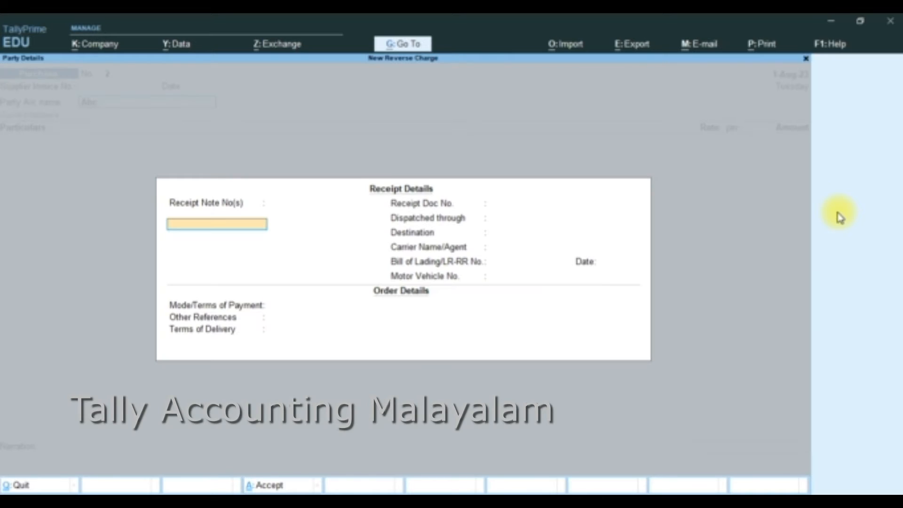
{"action": "key", "text": "Return"}
{"action": "key", "text": "Return"}
{"action": "key", "text": "Return"}
{"action": "key", "text": "Return"}
{"action": "key", "text": "Return"}
{"action": "key", "text": "Return"}
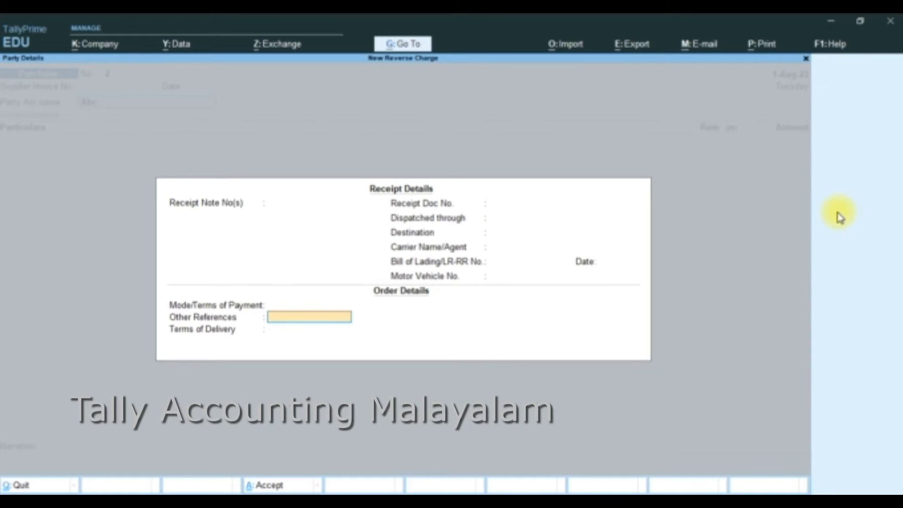
{"action": "key", "text": "Return"}
{"action": "key", "text": "Return"}
Accept the party details for Abc with state Kerala, India and registration type Unregistered/Consumer.
{"action": "key", "text": "Return"}
{"action": "key", "text": "Return"}
{"action": "key", "text": "Return"}
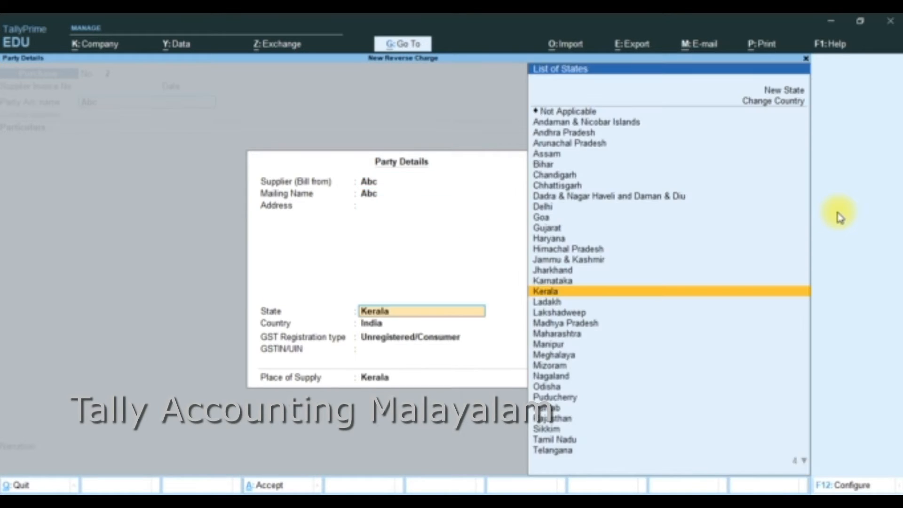
{"action": "key", "text": "Return"}
{"action": "key", "text": "Return"}
{"action": "key", "text": "Return"}
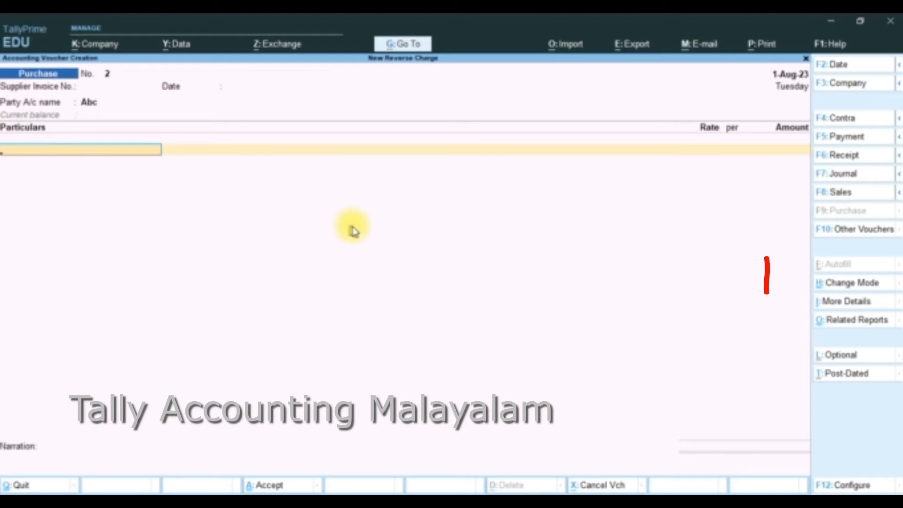
Keep the voucher in Accounting Invoice mode and add the Freight ledger with an amount of 10000.
{"action": "left_click", "coordinate": [854, 288]}
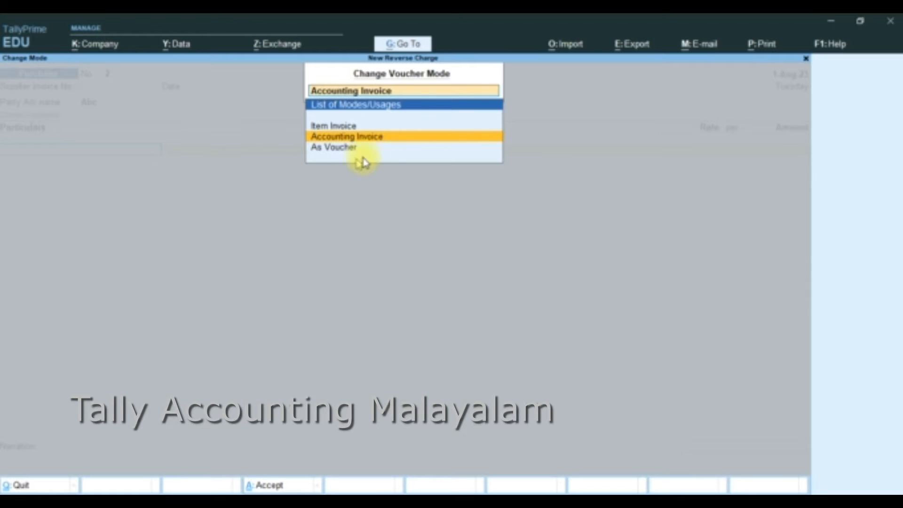
{"action": "left_click", "coordinate": [365, 140]}
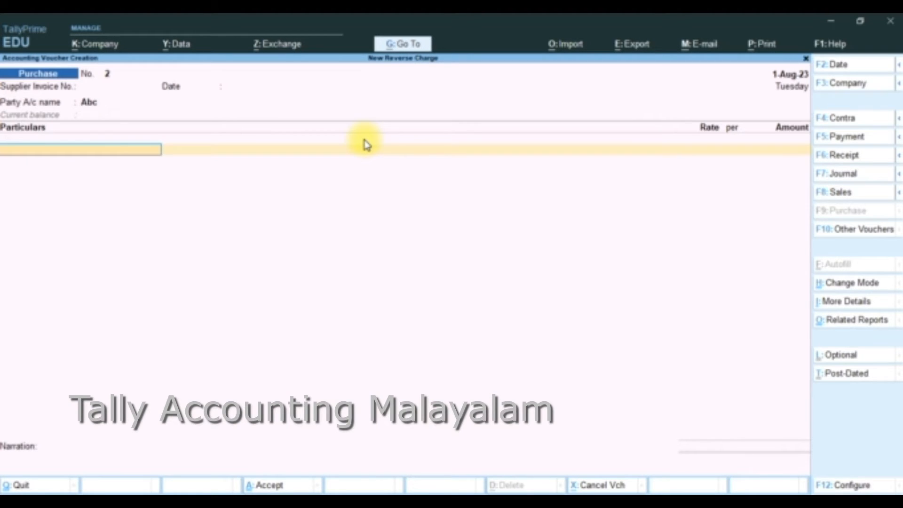
{"action": "type", "text": "F"}
{"action": "key", "text": "Return"}
{"action": "key", "text": "Return"}
{"action": "key", "text": "Return"}
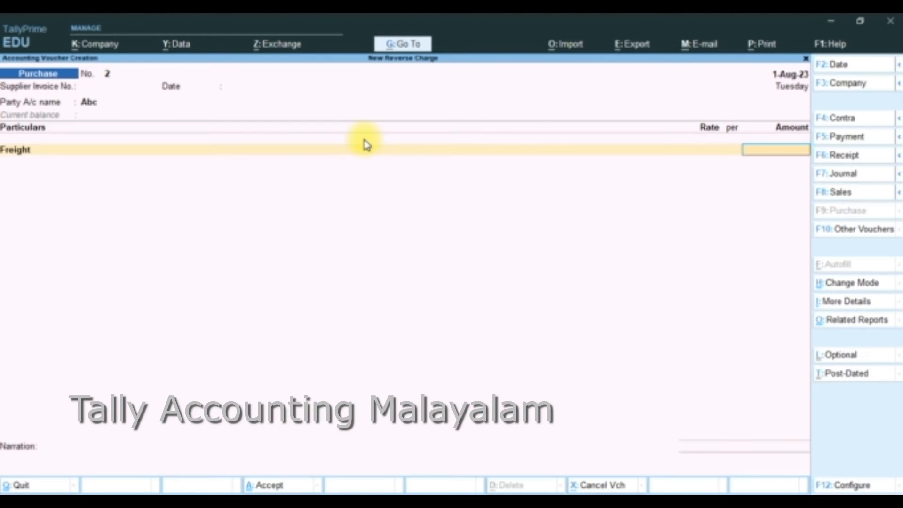
{"action": "type", "text": "10000"}
{"action": "key", "text": "Return"}
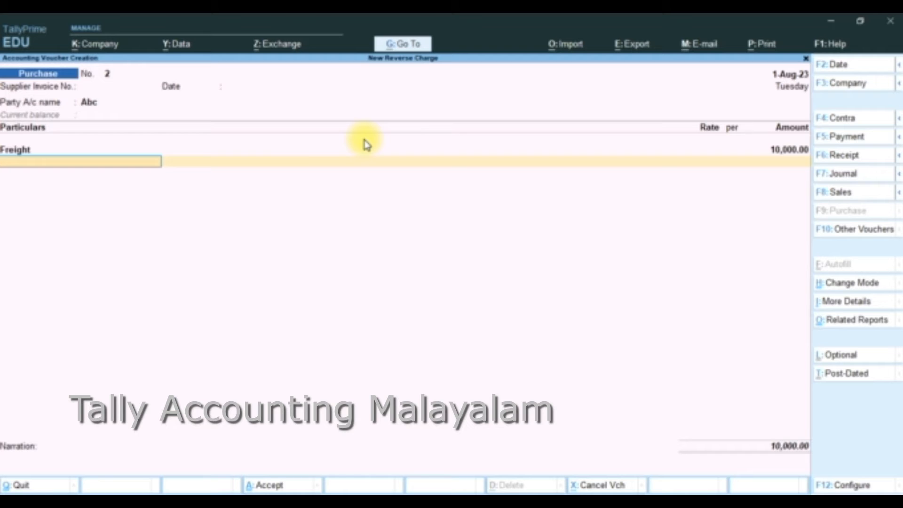
Try adding the Cgst ledger as a line below Freight in the purchase voucher.
{"action": "type", "text": "C"}
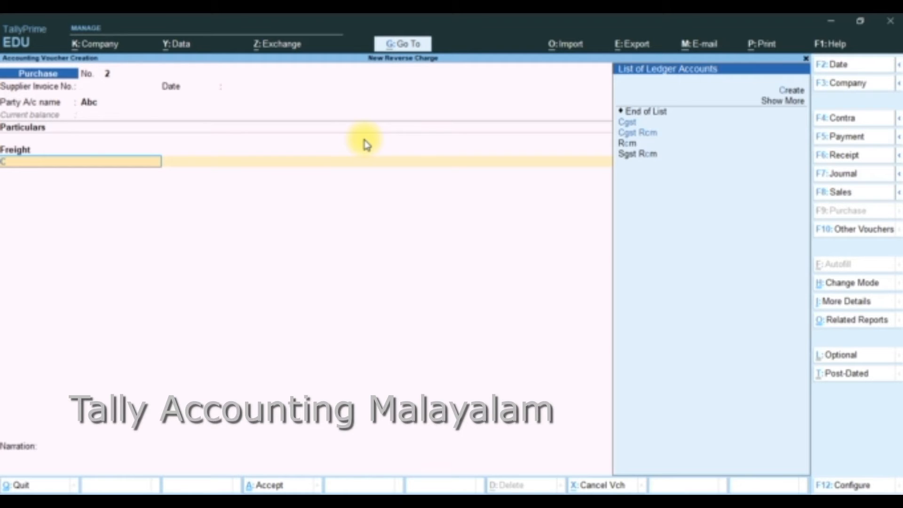
{"action": "key", "text": "Down"}
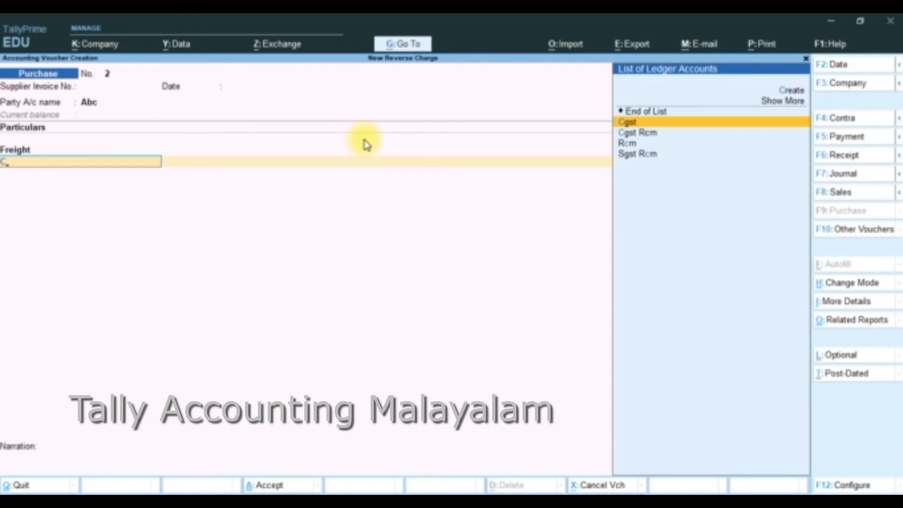
{"action": "key", "text": "Return"}
{"action": "key", "text": "Return"}
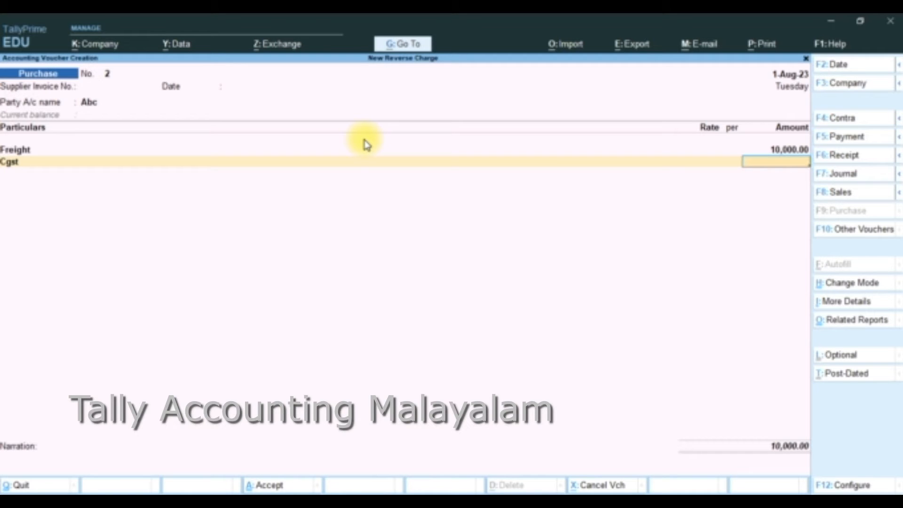
{"action": "key", "text": "BackSpace"}
Close the particulars with End of List and accept the bill-wise details for Abc as New Ref for 10,000.00 Cr.
{"action": "key", "text": "Down"}
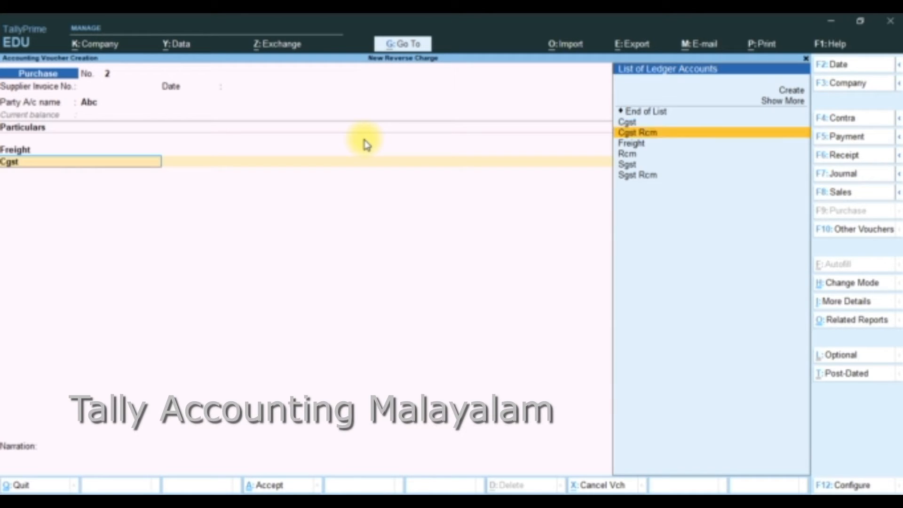
{"action": "key", "text": "Up"}
{"action": "key", "text": "Up"}
{"action": "key", "text": "Return"}
{"action": "key", "text": "Return"}
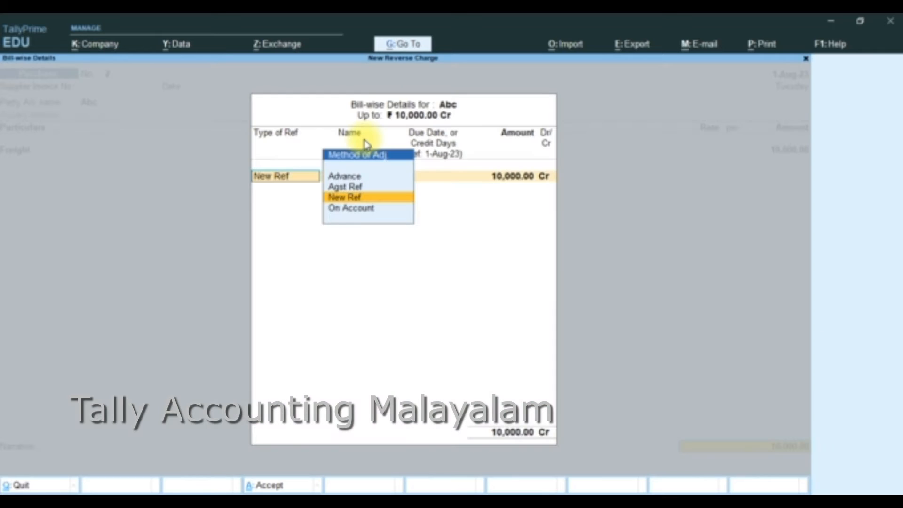
{"action": "key", "text": "Return"}
{"action": "key", "text": "Return"}
{"action": "key", "text": "Return"}
{"action": "key", "text": "Return"}
{"action": "key", "text": "Return"}
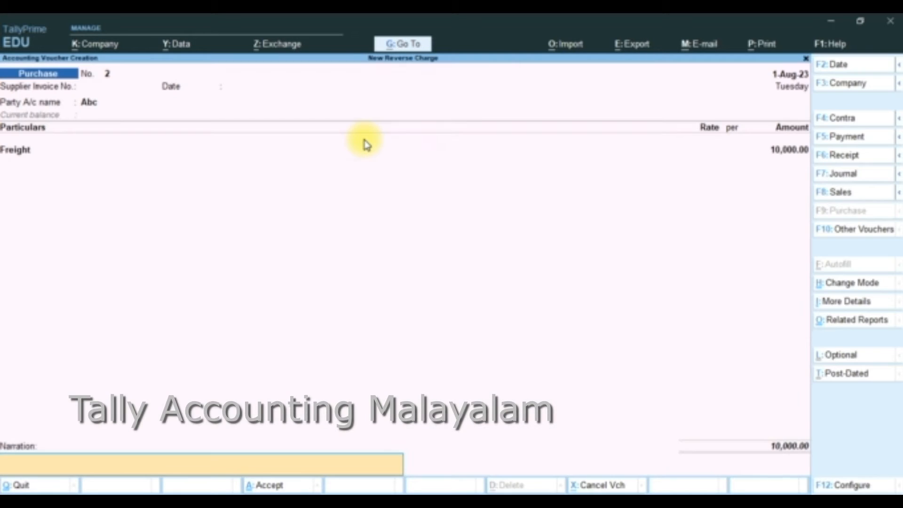
Leave the narration blank, save the purchase voucher and return to the Gateway of Tally.
{"action": "key", "text": "Return"}
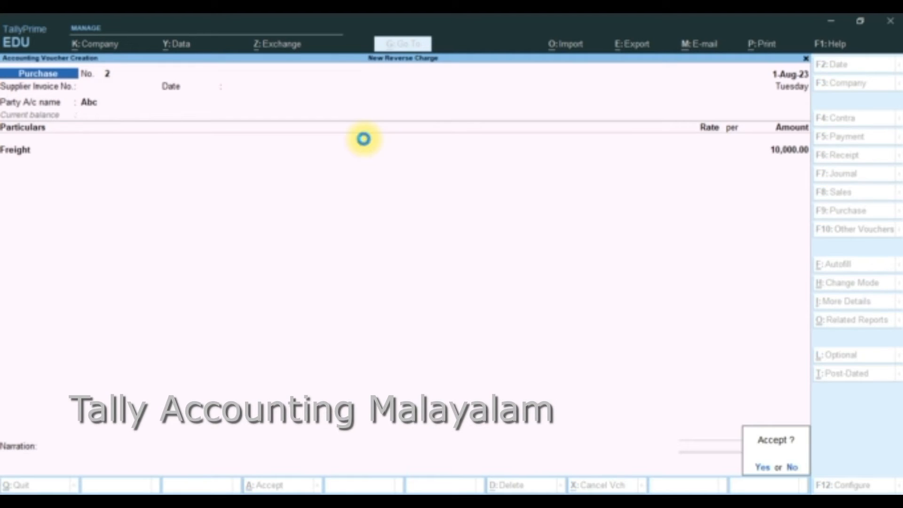
{"action": "key", "text": "Return"}
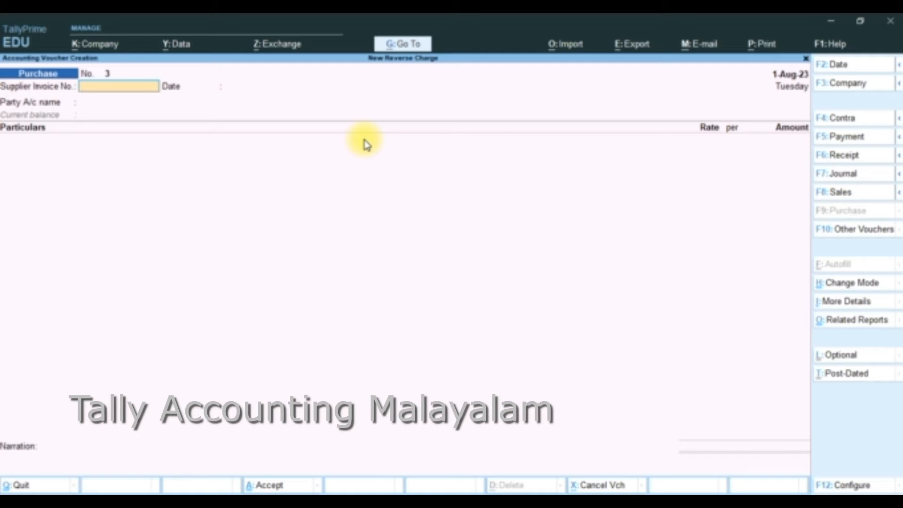
{"action": "key", "text": "Escape"}
{"action": "key", "text": "Return"}
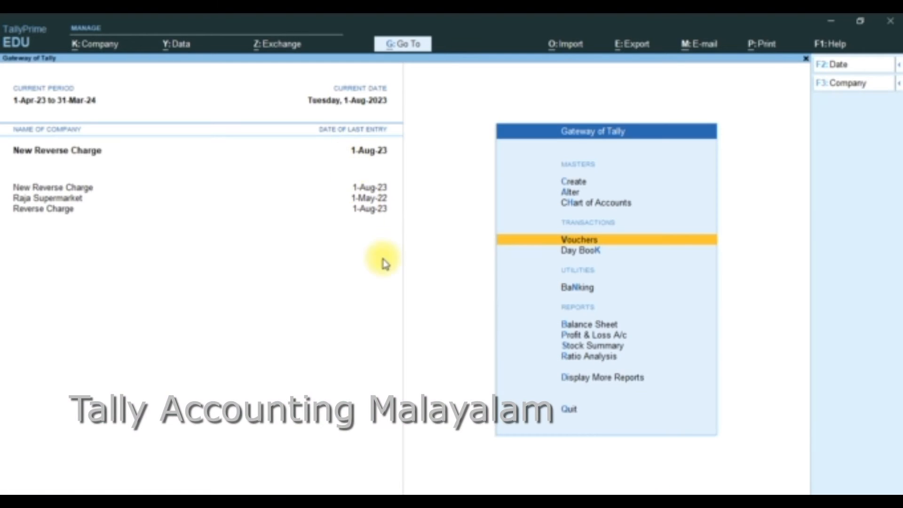
Open the GSTR-3B report from the GST reports.
{"action": "left_click", "coordinate": [399, 52]}
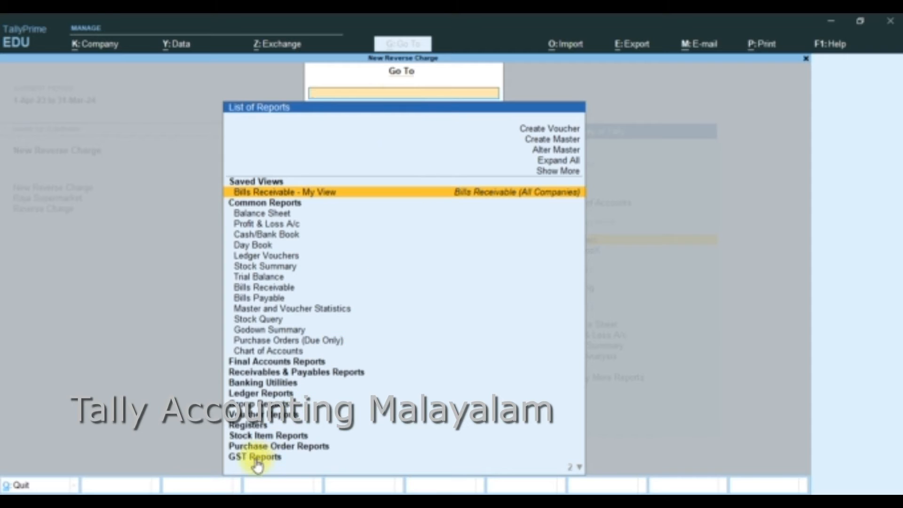
{"action": "left_click", "coordinate": [257, 457]}
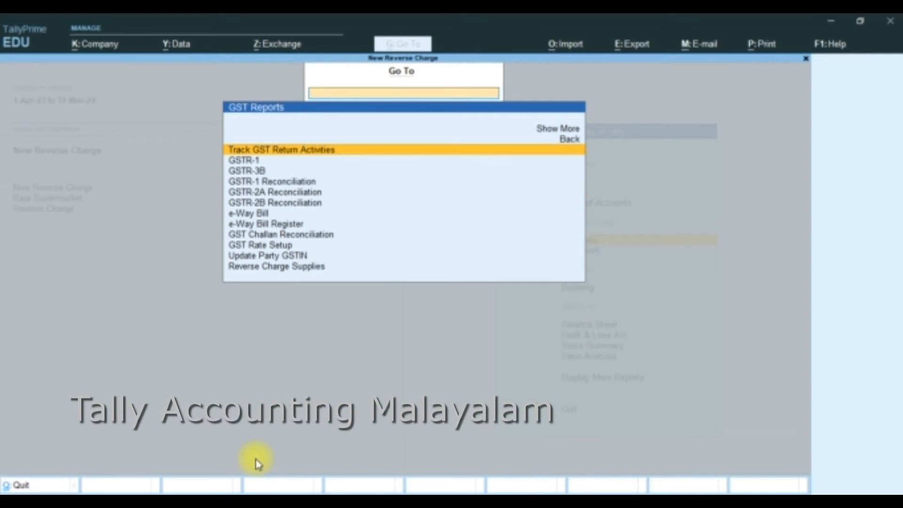
{"action": "left_click", "coordinate": [253, 175]}
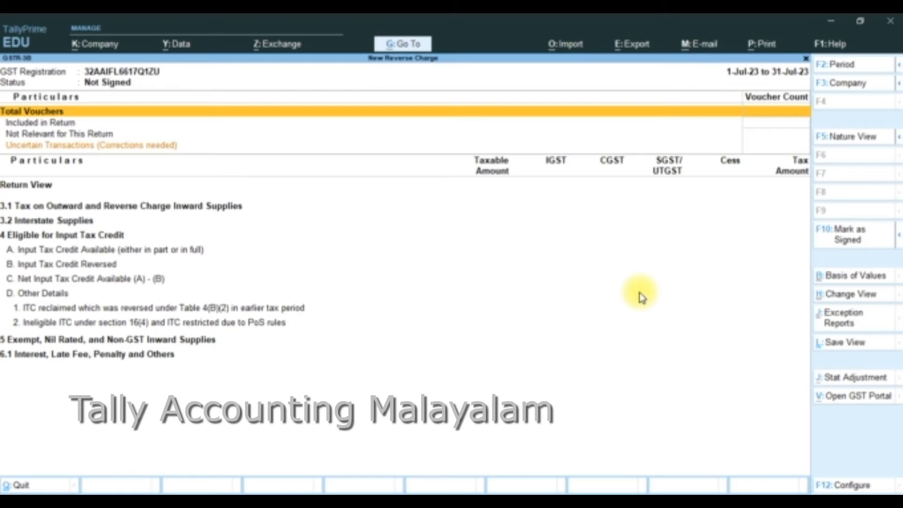
Set the GSTR-3B period to 1-8-2023 only, examine the reverse charge tax and input tax credit amounts, and return to the Gateway of Tally.
{"action": "key", "text": "F2"}
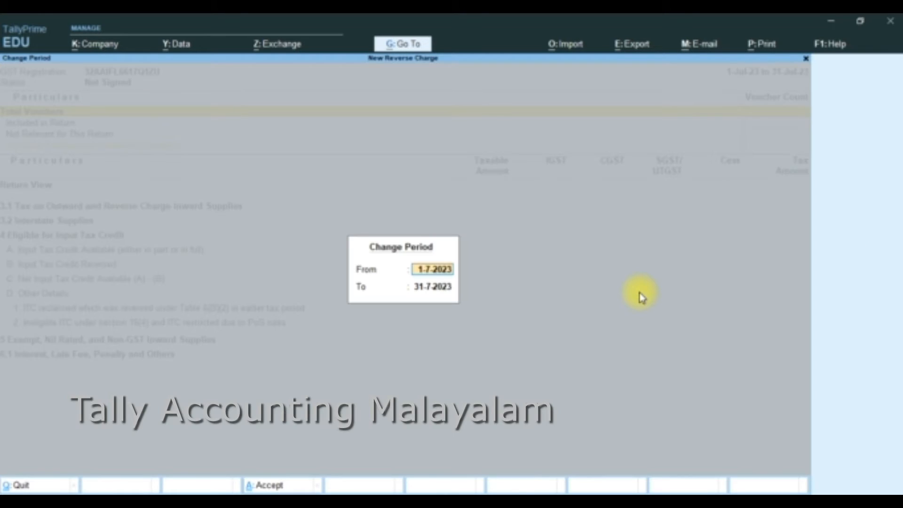
{"action": "type", "text": "1-8"}
{"action": "key", "text": "Return"}
{"action": "type", "text": "1-8"}
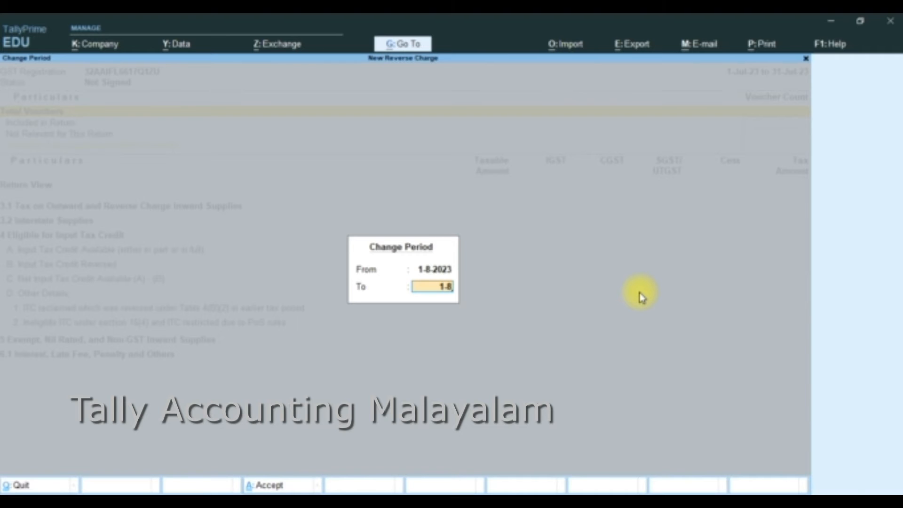
{"action": "key", "text": "Return"}
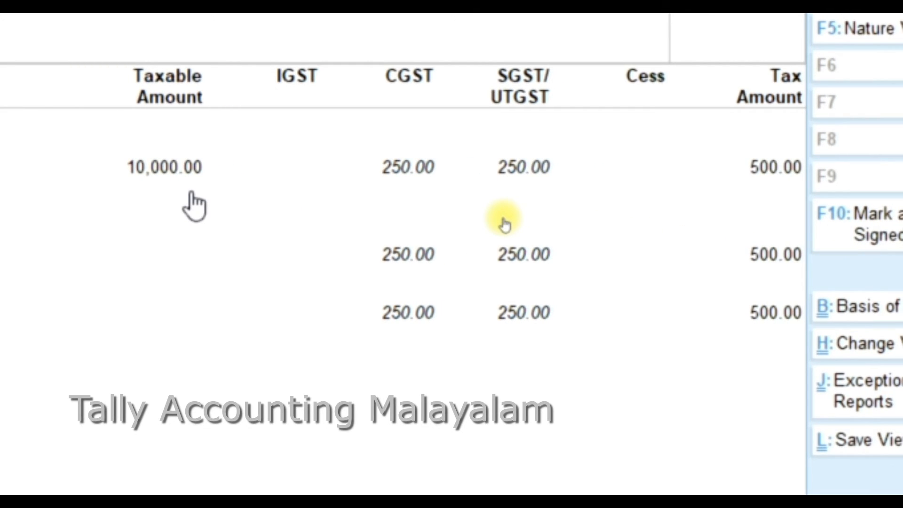
{"action": "key", "text": "Escape"}
{"action": "key", "text": "Escape"}
{"action": "key", "text": "Escape"}
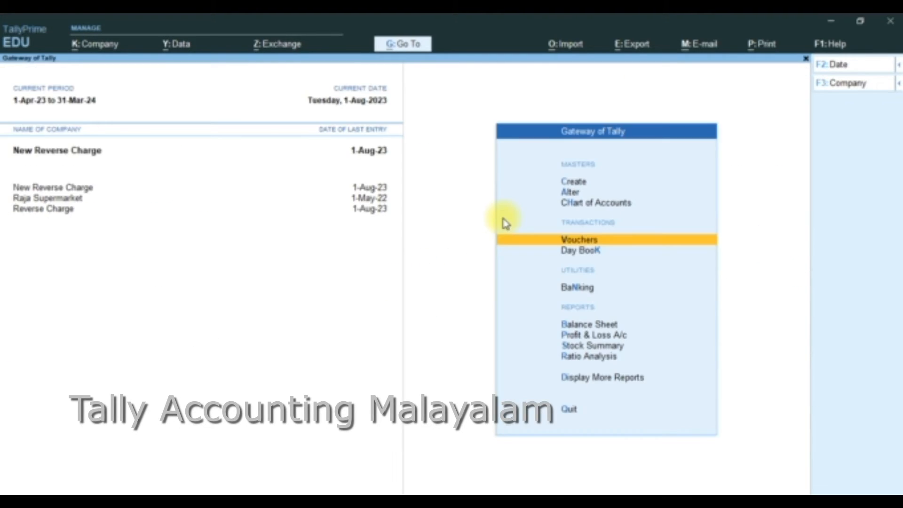
{"action": "key", "text": "Escape"}
{"action": "key", "text": "Escape"}
View the Balance Sheet in detail, check the Duties & Taxes group summary, and return to the Gateway of Tally.
{"action": "key", "text": "b"}
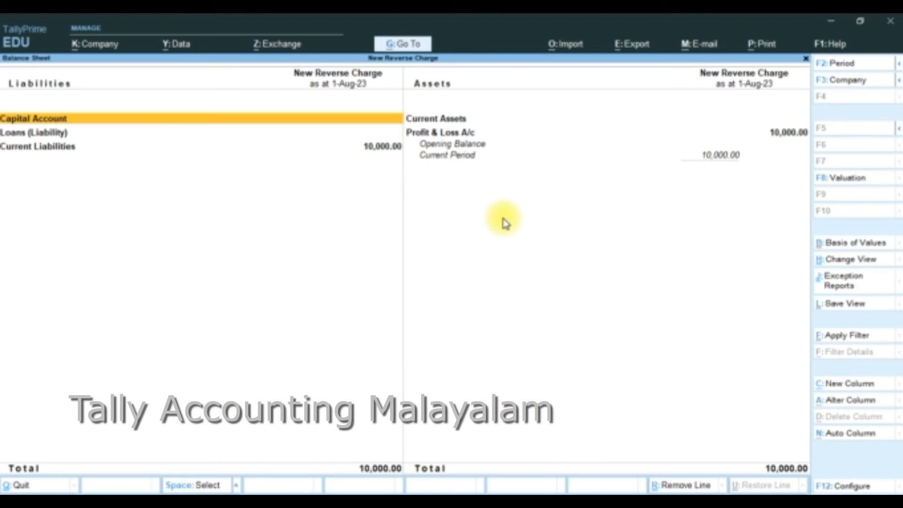
{"action": "key", "text": "alt+F5"}
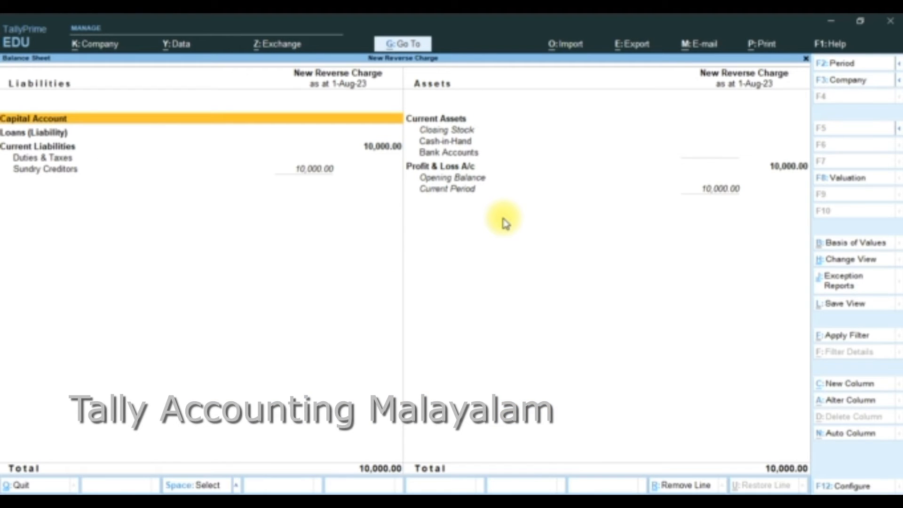
{"action": "double_click", "coordinate": [74, 160]}
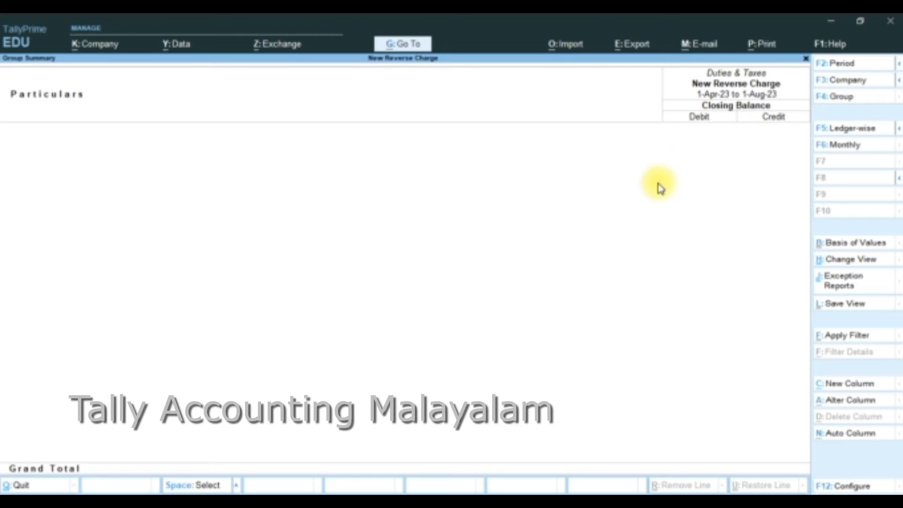
{"action": "key", "text": "Escape"}
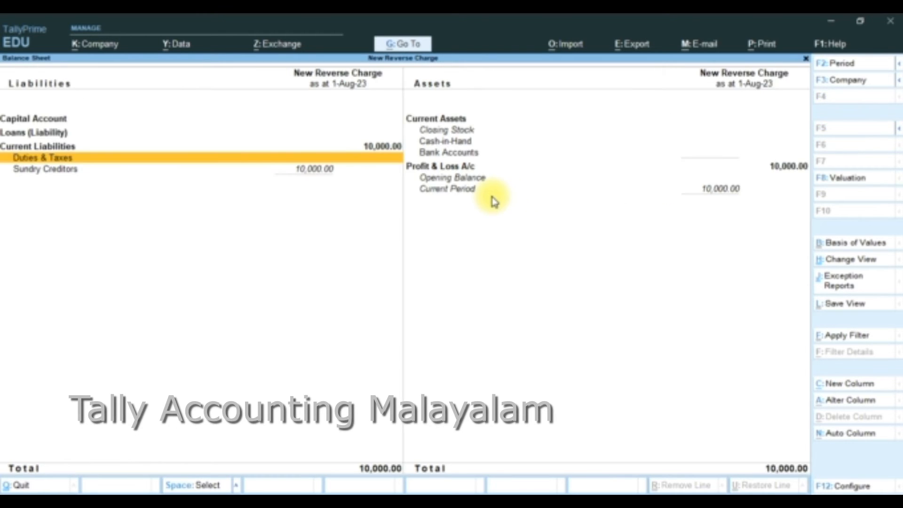
{"action": "key", "text": "Escape"}
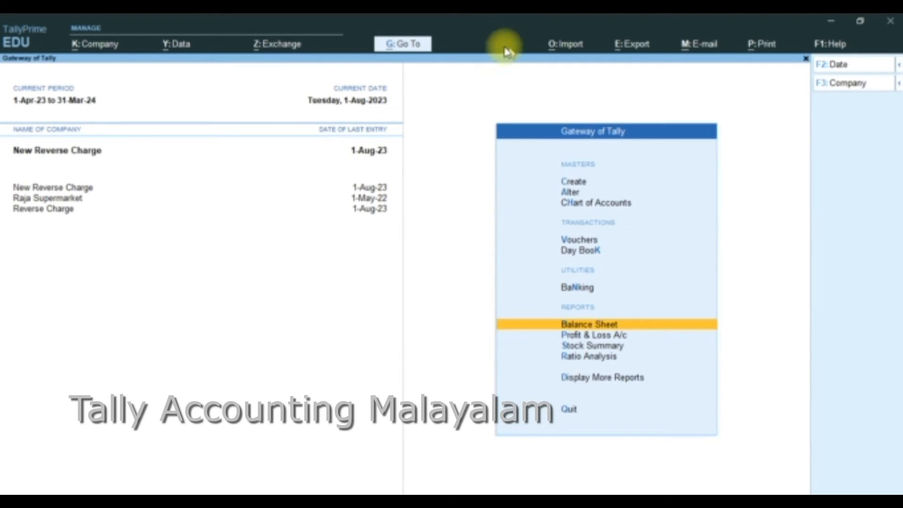
Reopen the GSTR-3B report and start a Stat Adjustment from it.
{"action": "left_click", "coordinate": [408, 45]}
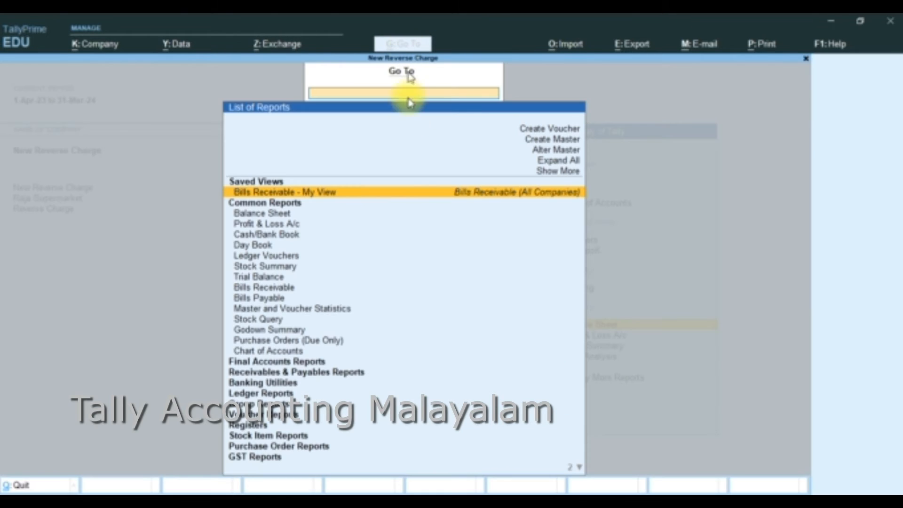
{"action": "left_click", "coordinate": [256, 458]}
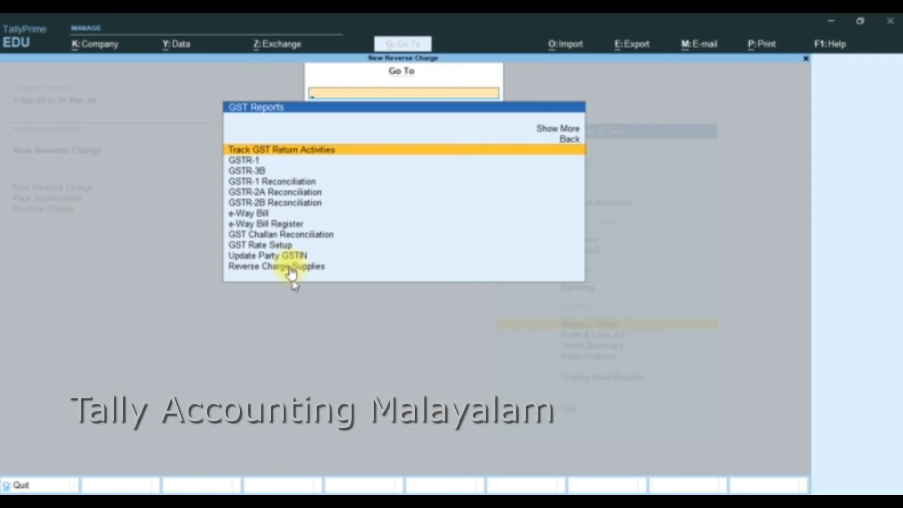
{"action": "left_click", "coordinate": [261, 172]}
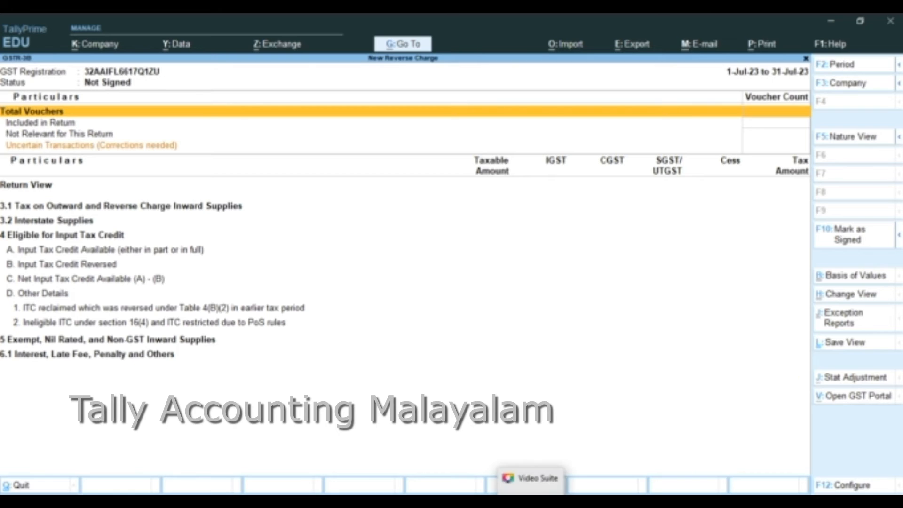
{"action": "left_click", "coordinate": [854, 380]}
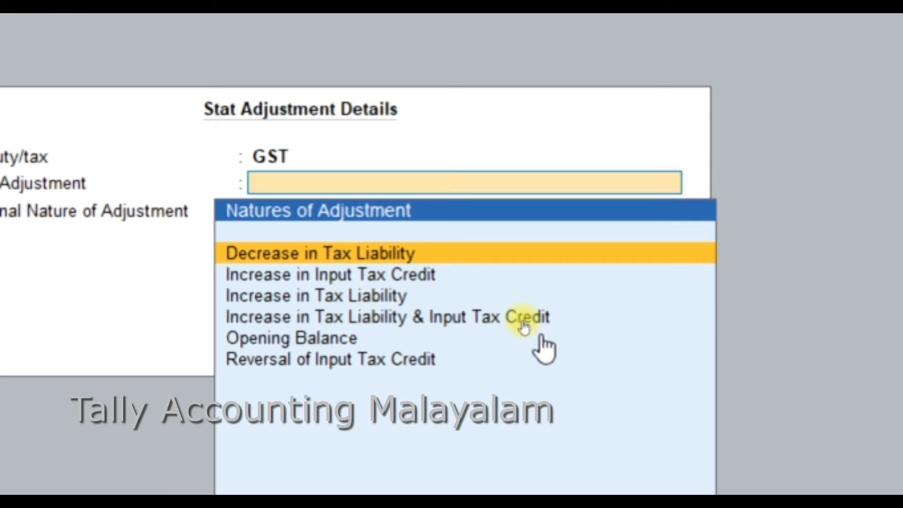
Set the GST adjustment's nature to Increase in Tax Liability & Input Tax Credit, with Purchase from Unregistered Dealer as the additional nature.
{"action": "key", "text": "Down"}
{"action": "key", "text": "Down"}
{"action": "key", "text": "Down"}
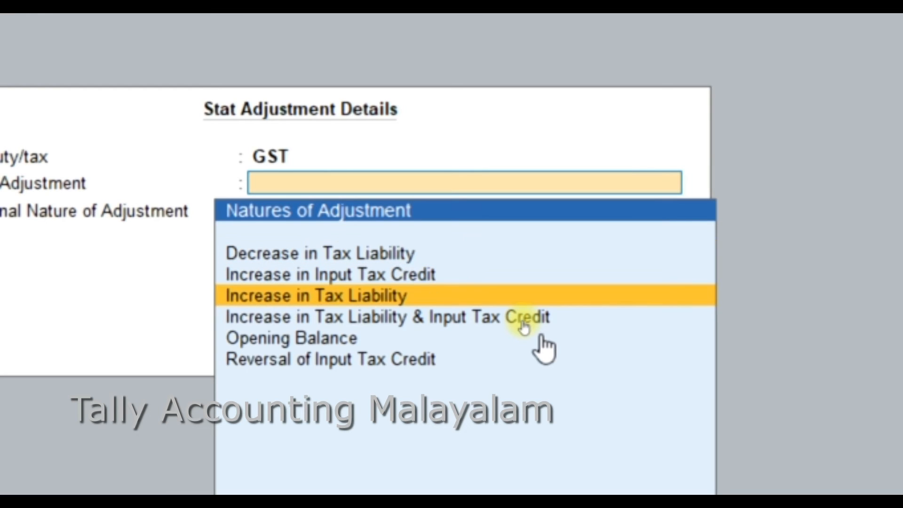
{"action": "key", "text": "Return"}
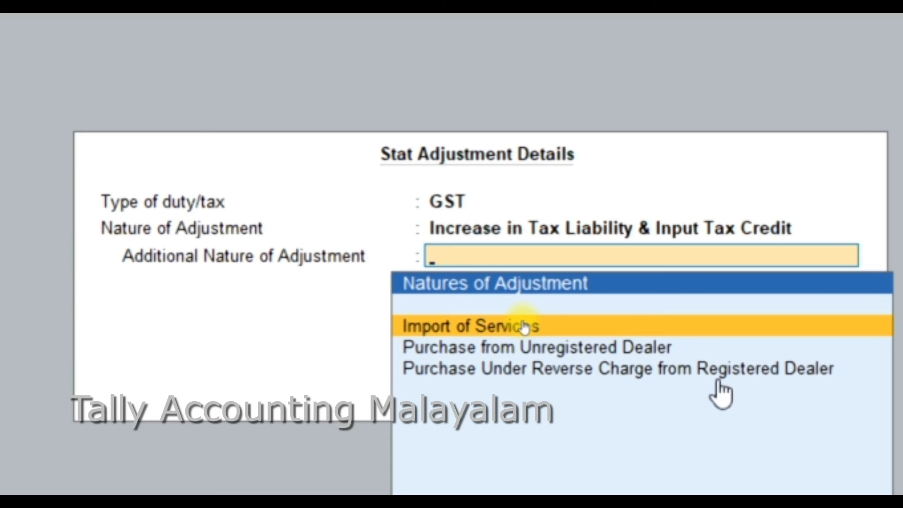
{"action": "key", "text": "Down"}
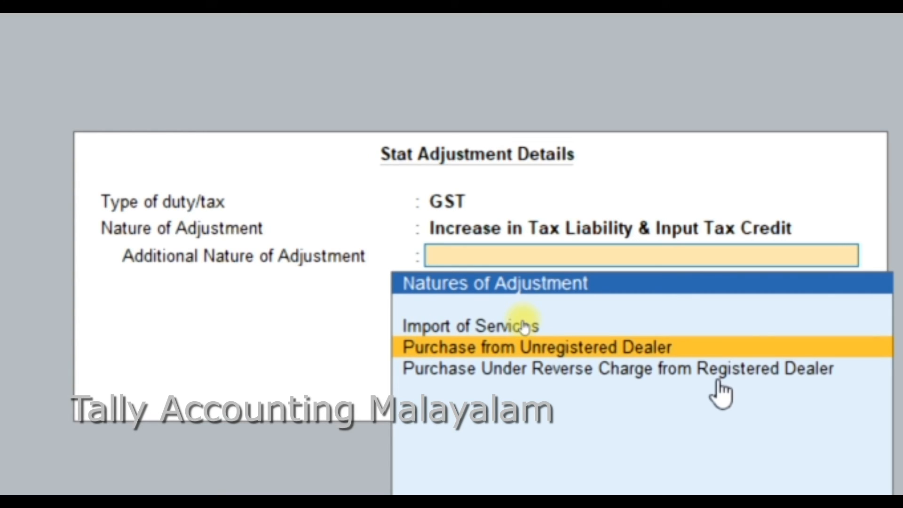
{"action": "key", "text": "Return"}
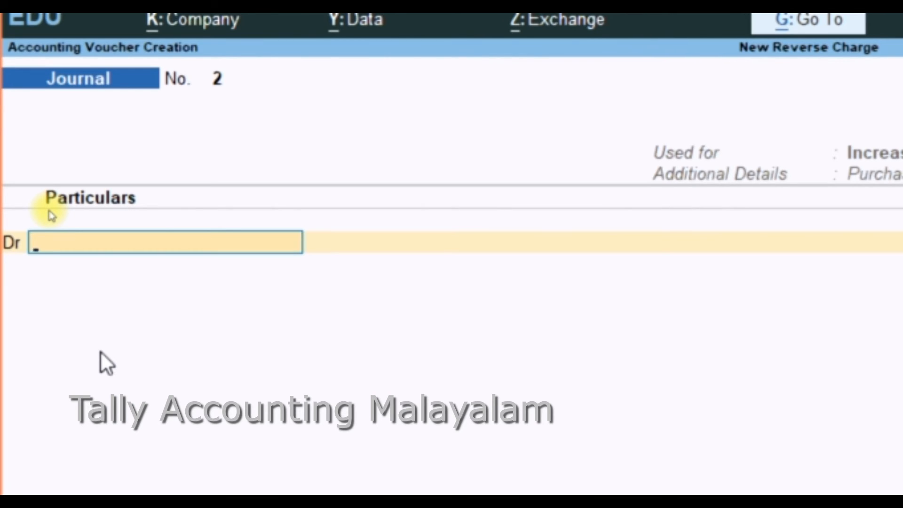
Debit the Cgst ledger 250 in the journal voucher, with a rate of 5% and a taxable value of 10000.
{"action": "type", "text": "C"}
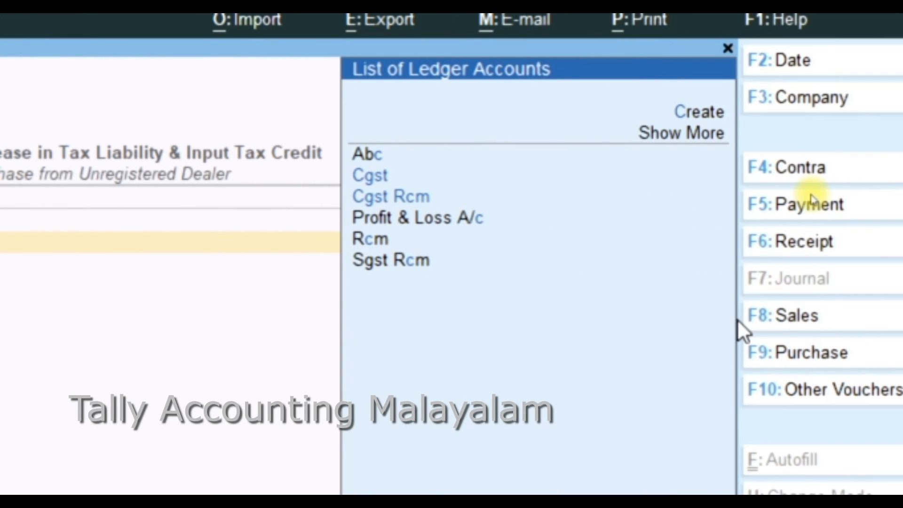
{"action": "key", "text": "Return"}
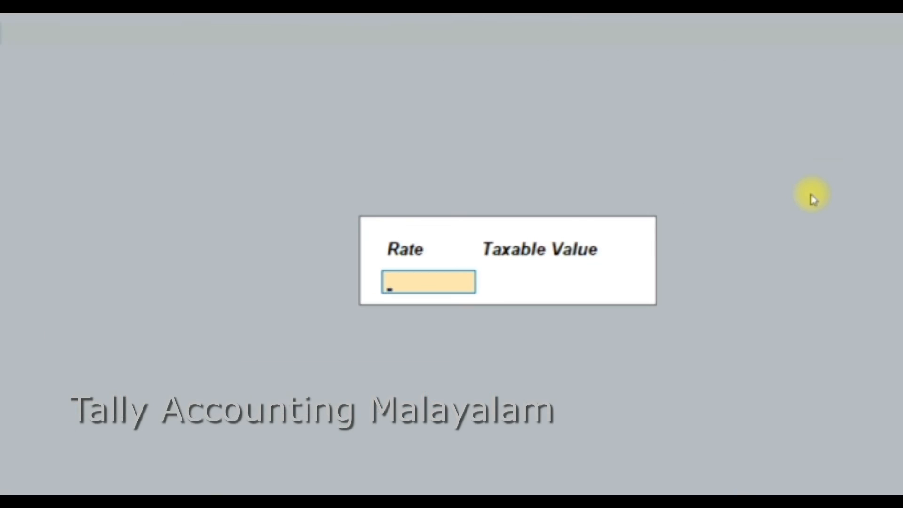
{"action": "type", "text": "5"}
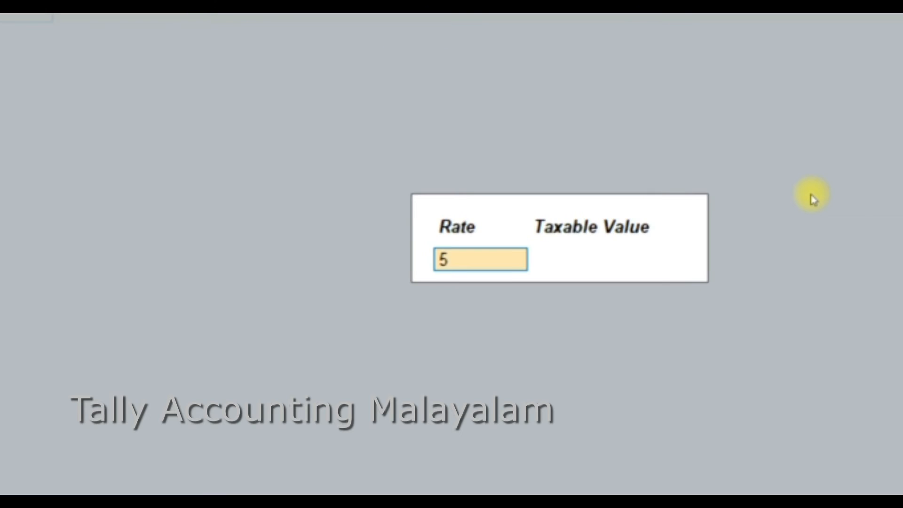
{"action": "key", "text": "Return"}
{"action": "type", "text": "10000"}
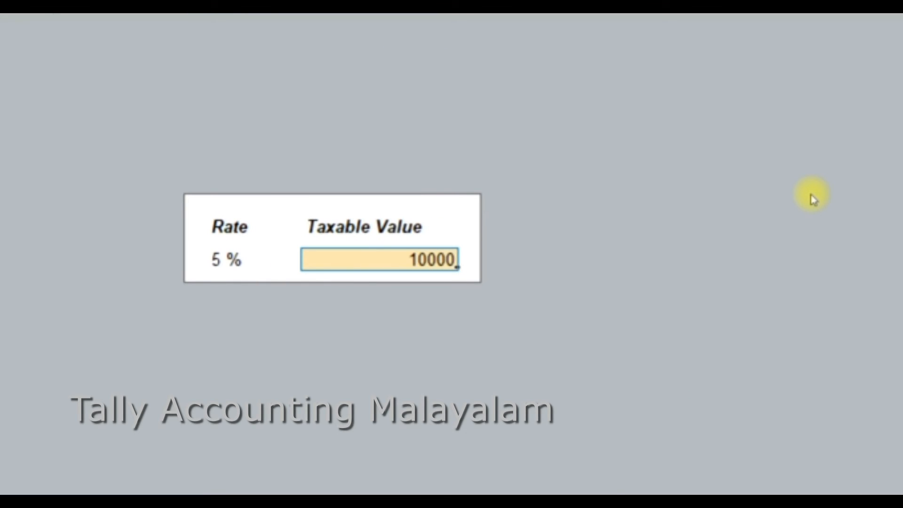
{"action": "key", "text": "Return"}
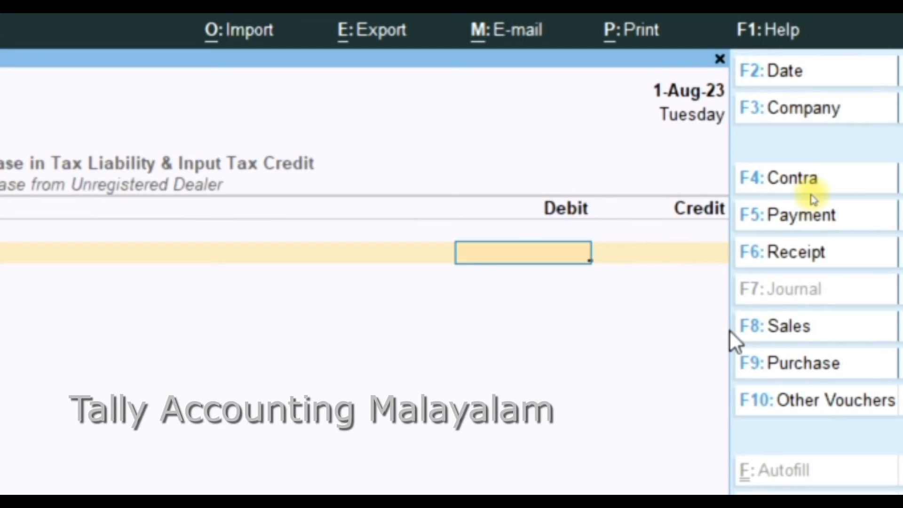
{"action": "type", "text": "250"}
{"action": "key", "text": "Return"}
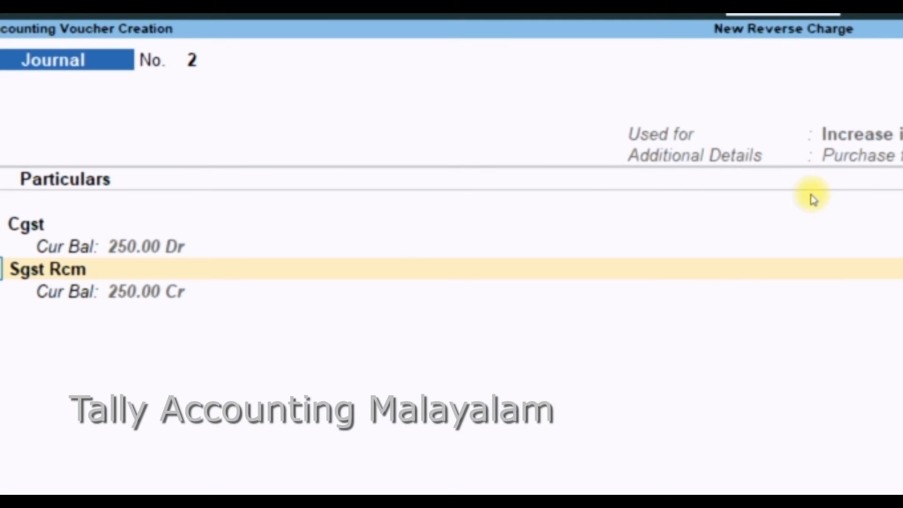
Make the second journal line a debit to Sgst for 250, keeping the 5% rate and 10,000.00 taxable value.
{"action": "type", "text": "d"}
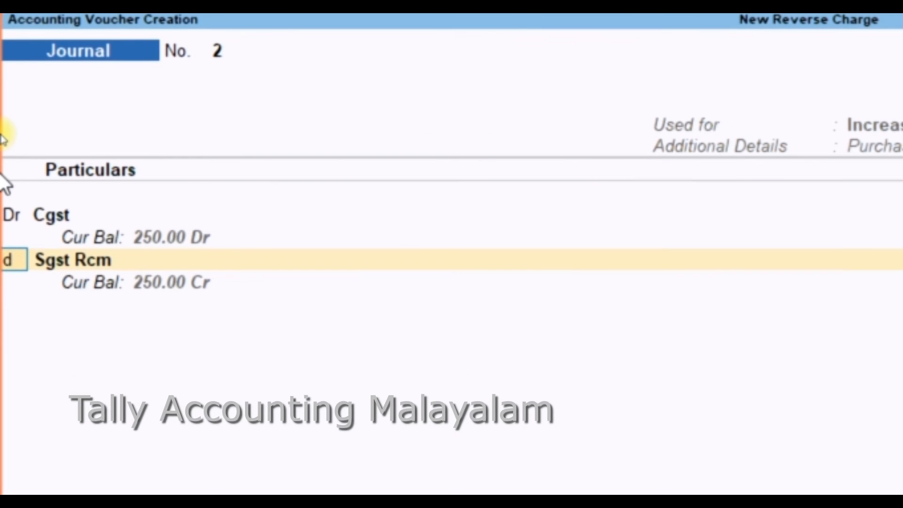
{"action": "type", "text": "r"}
{"action": "key", "text": "Return"}
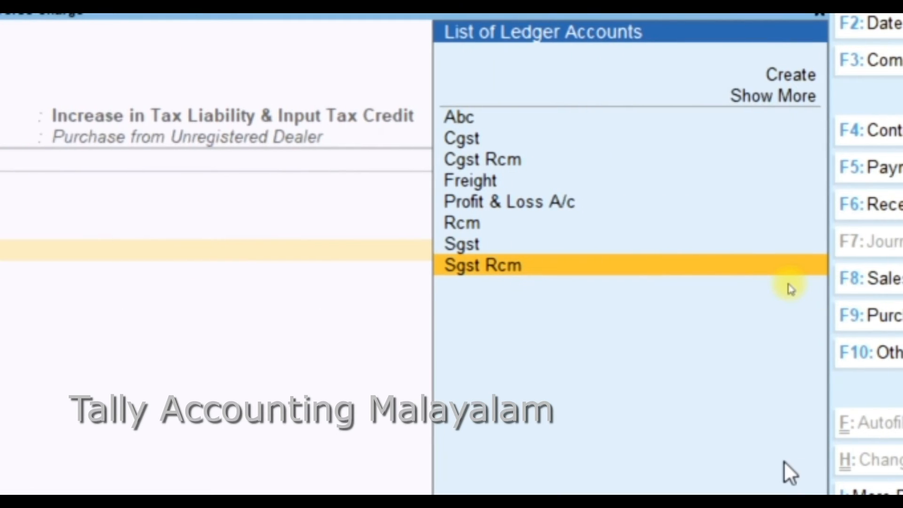
{"action": "key", "text": "Up"}
{"action": "key", "text": "Down"}
{"action": "key", "text": "Up"}
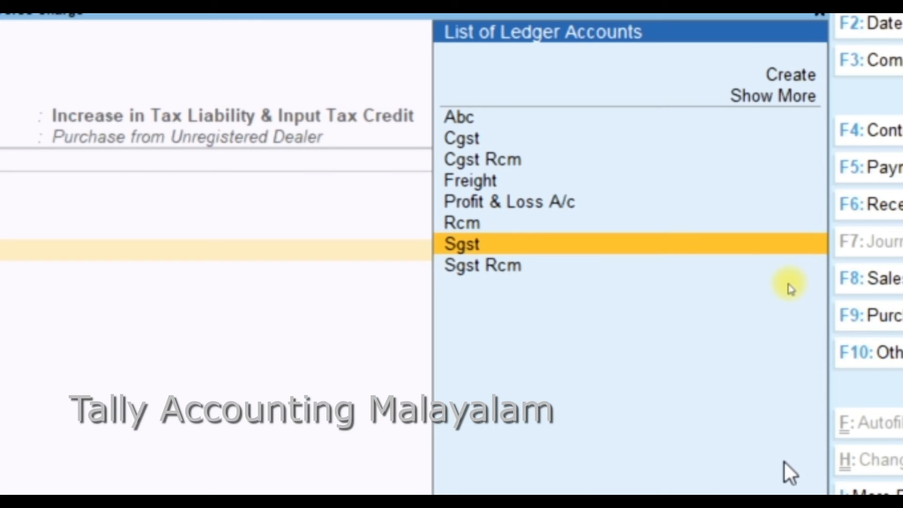
{"action": "key", "text": "Return"}
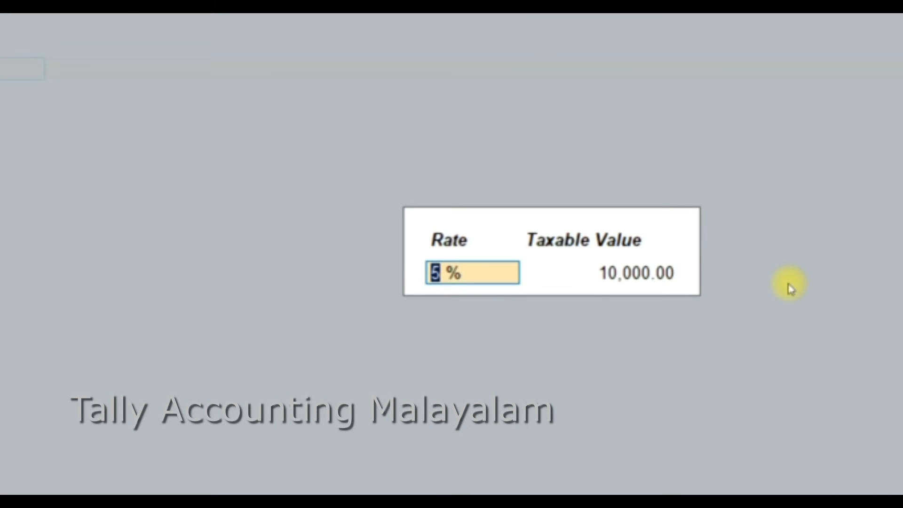
{"action": "key", "text": "Return"}
{"action": "key", "text": "Return"}
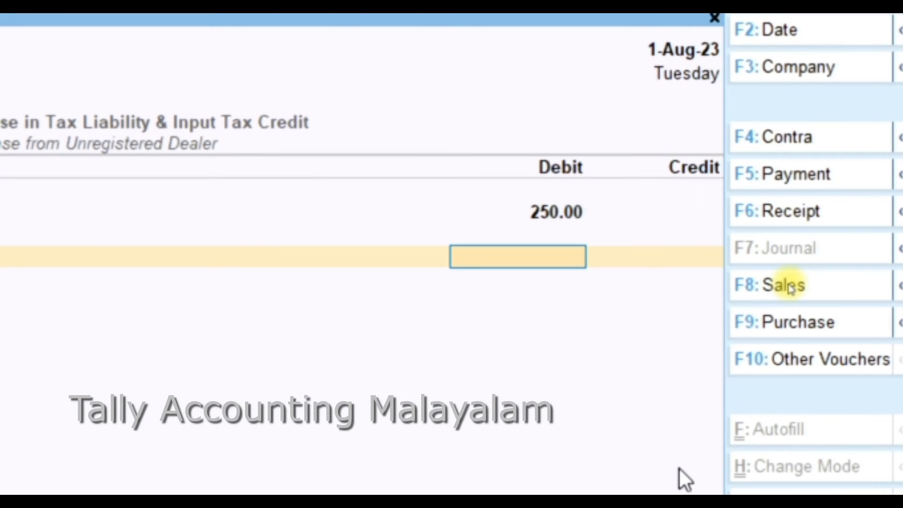
{"action": "type", "text": "250"}
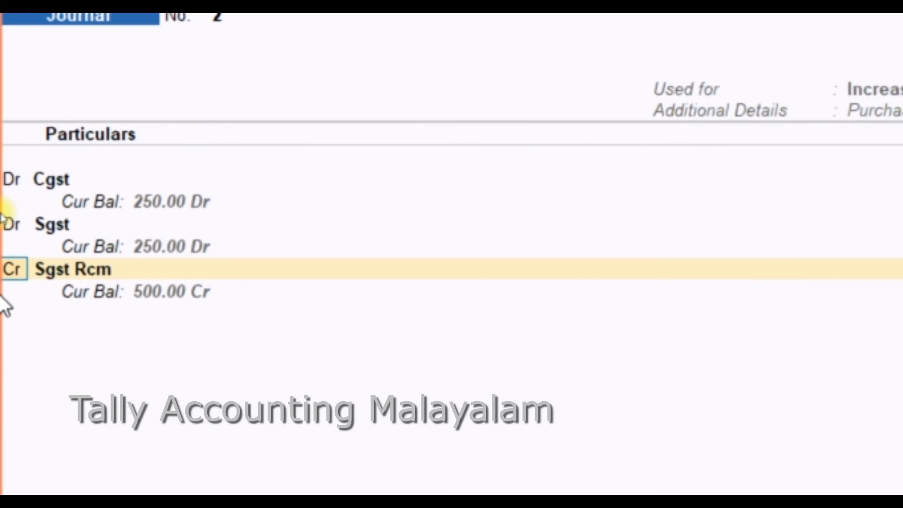
Credit Sgst Rcm 250 on the third journal line, keeping the 5% rate and 10,000.00 taxable value.
{"action": "key", "text": "Return"}
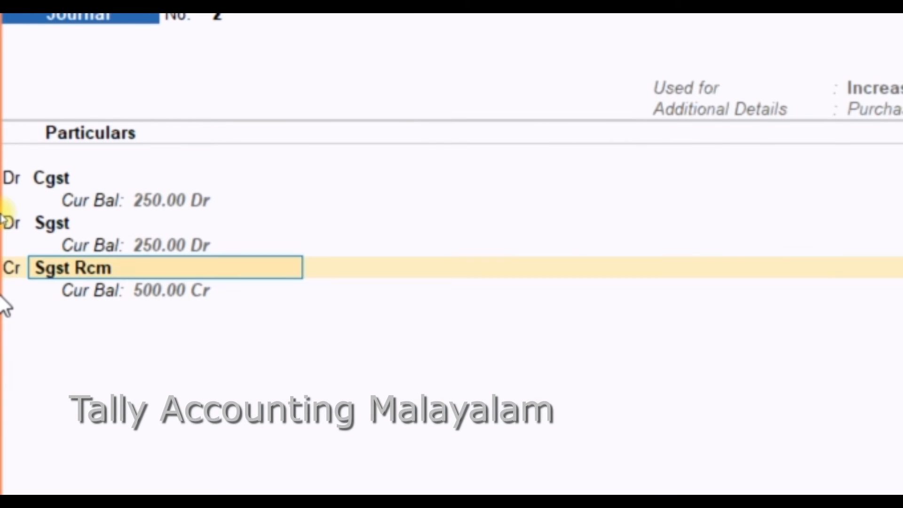
{"action": "key", "text": "Return"}
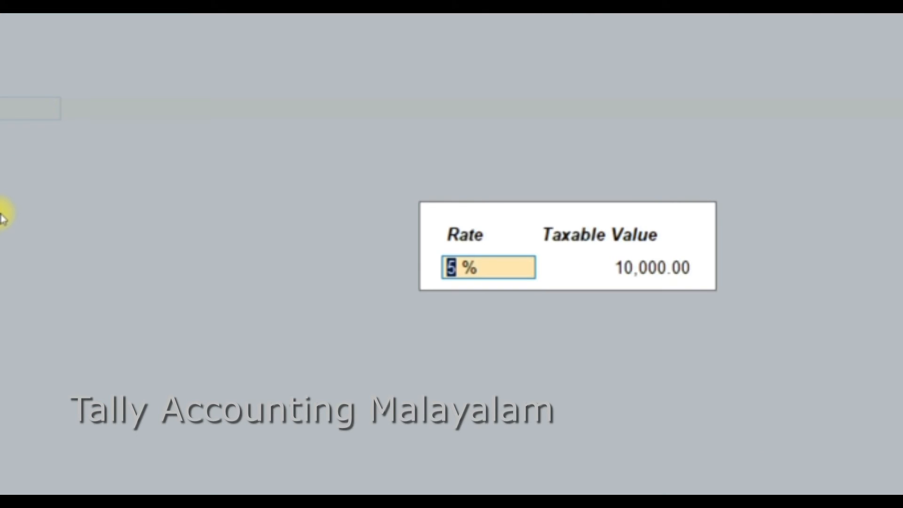
{"action": "key", "text": "Return"}
{"action": "key", "text": "Return"}
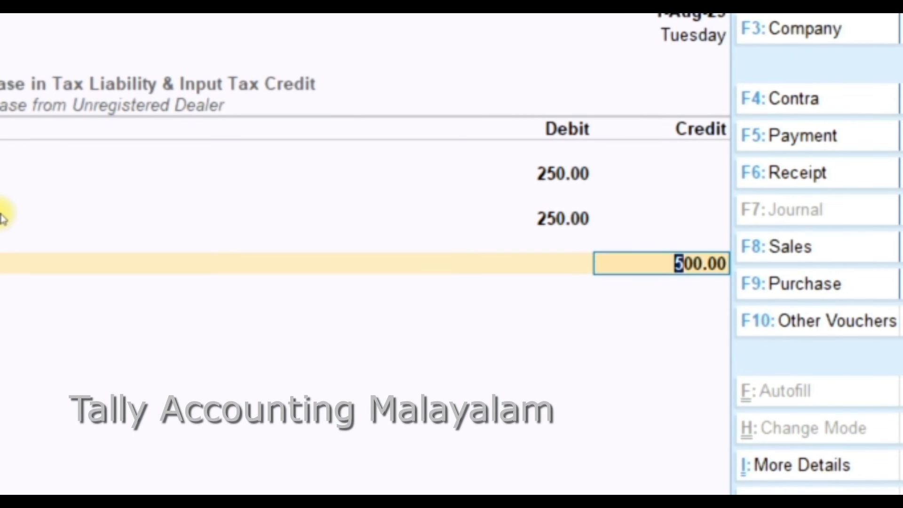
{"action": "type", "text": "250"}
{"action": "key", "text": "Return"}
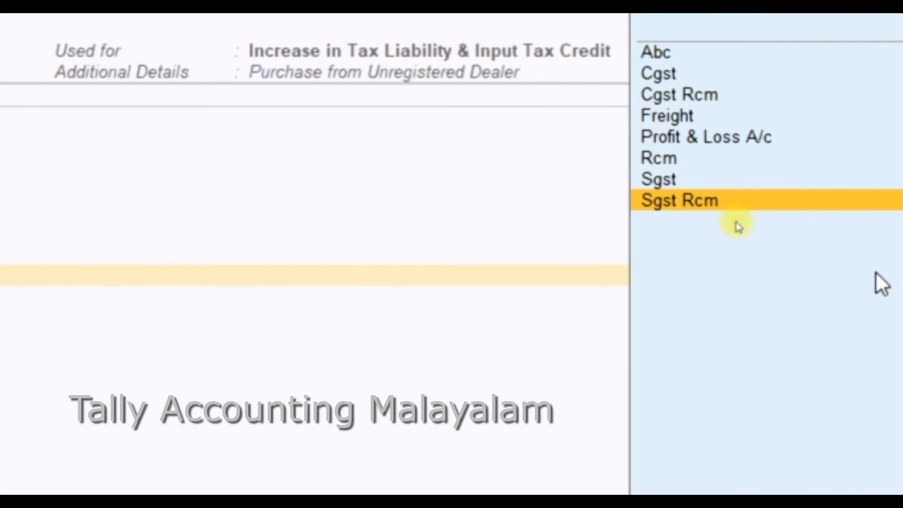
Credit Cgst Rcm 250 on the fourth journal line, accepting the filled-in tax details.
{"action": "key", "text": "Up"}
{"action": "key", "text": "Up"}
{"action": "key", "text": "Up"}
{"action": "key", "text": "Up"}
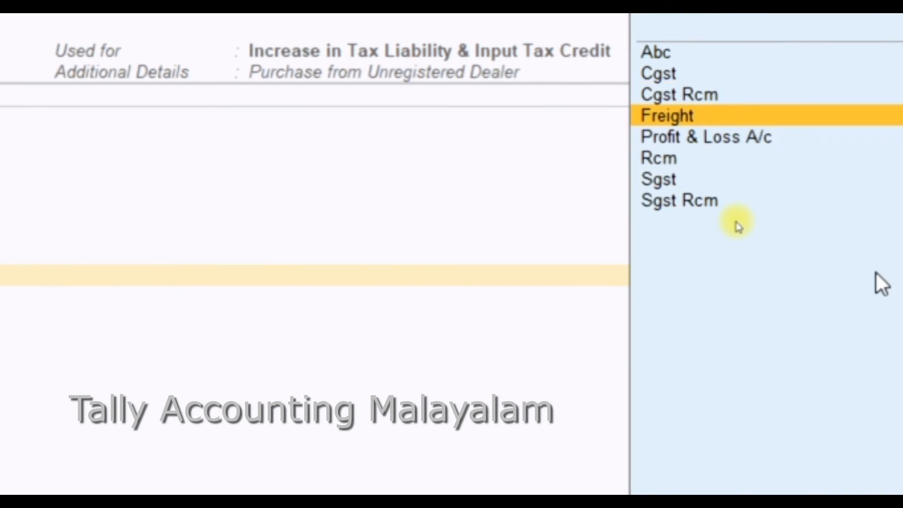
{"action": "key", "text": "Up"}
{"action": "key", "text": "Return"}
{"action": "key", "text": "Return"}
{"action": "key", "text": "Return"}
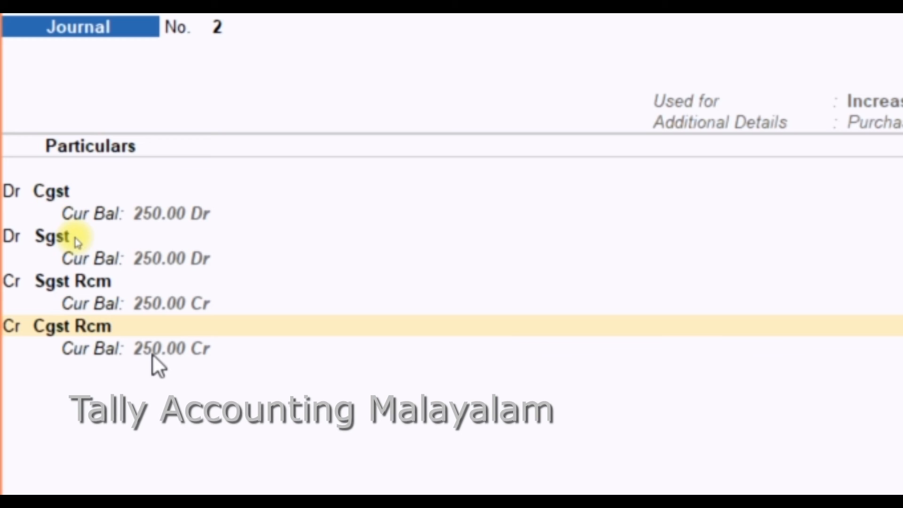
{"action": "key", "text": "Return"}
Save the adjustment journal voucher with the narration left blank.
{"action": "key", "text": "Return"}
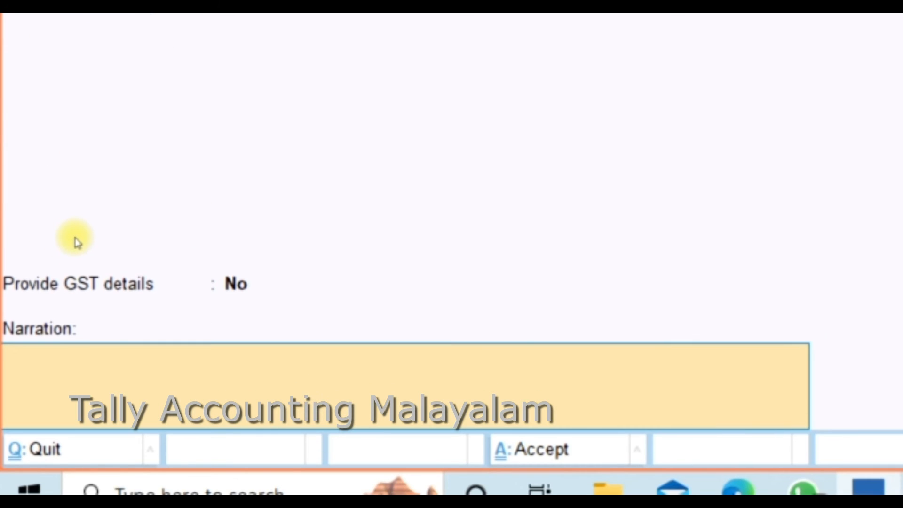
{"action": "key", "text": "Return"}
{"action": "left_click", "coordinate": [76, 238]}
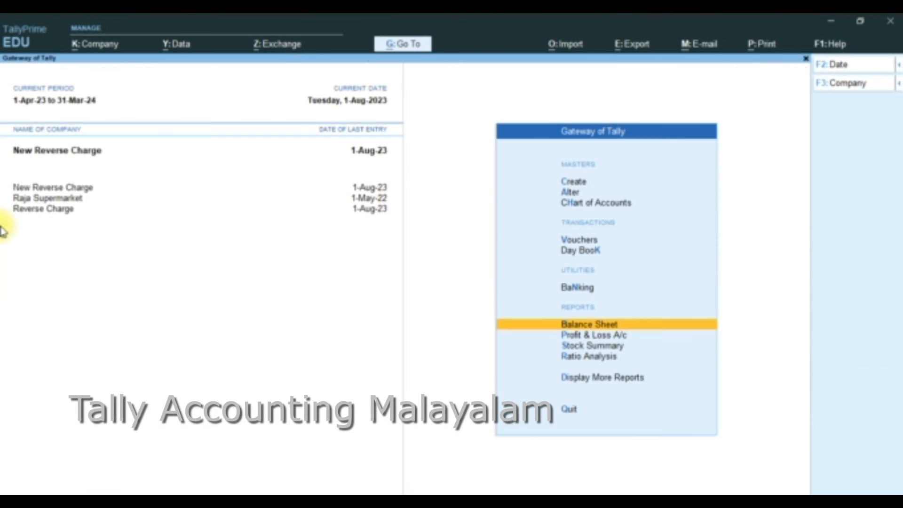
Examine the Duties & Taxes group from the detailed Balance Sheet, and return to the Gateway of Tally.
{"action": "key", "text": "Return"}
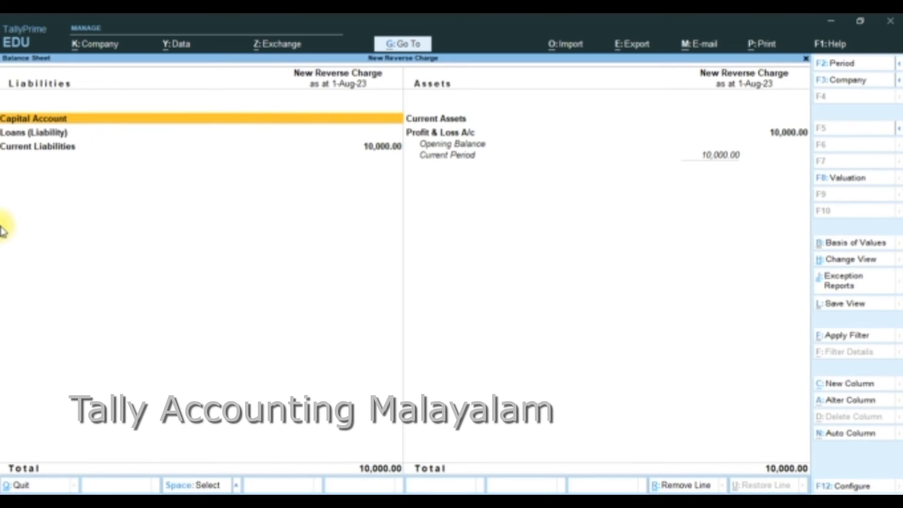
{"action": "key", "text": "alt+F5"}
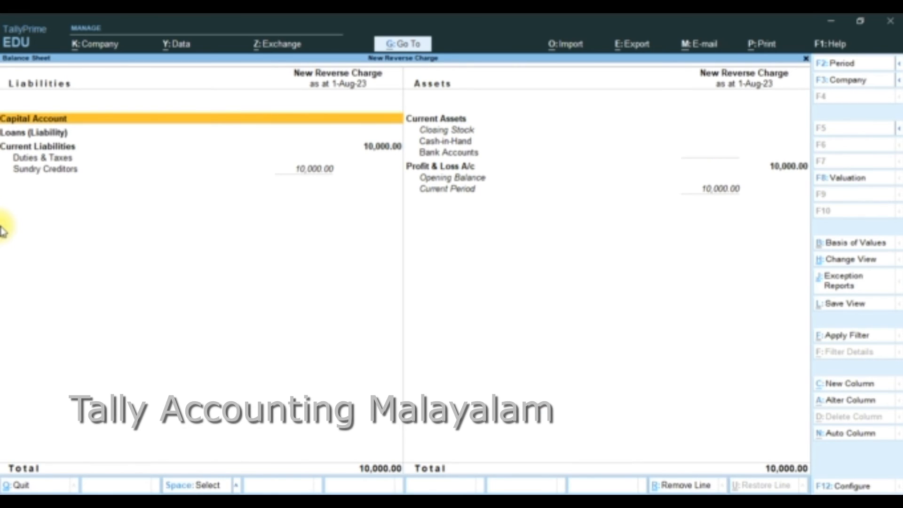
{"action": "key", "text": "Down"}
{"action": "key", "text": "Down"}
{"action": "key", "text": "Down"}
{"action": "key", "text": "Return"}
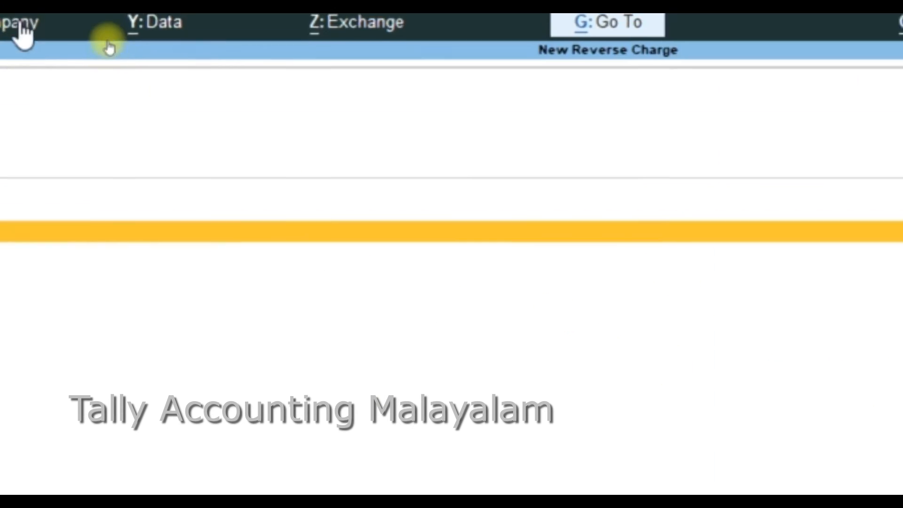
{"action": "key", "text": "Escape"}
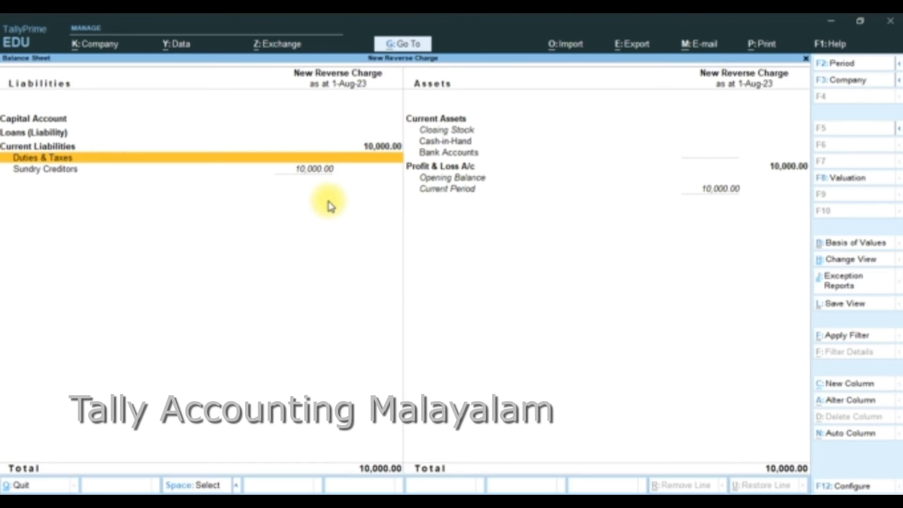
{"action": "key", "text": "Escape"}
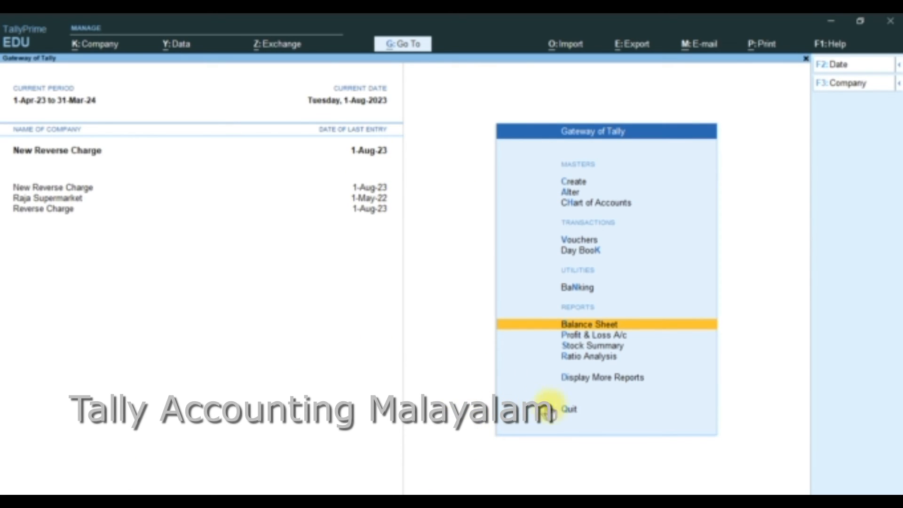
Open the Reverse Charge Supplies report and drill down into Services under the input tax credit section.
{"action": "left_click", "coordinate": [584, 384]}
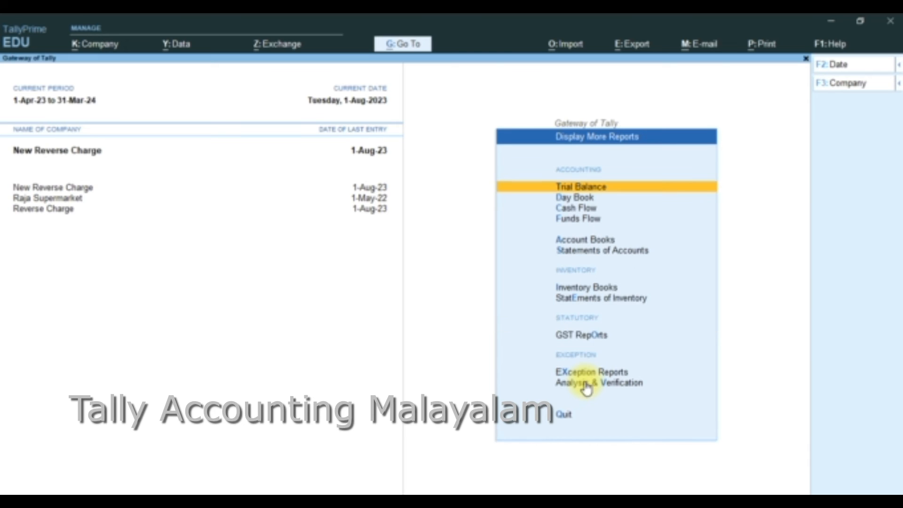
{"action": "left_click", "coordinate": [583, 335]}
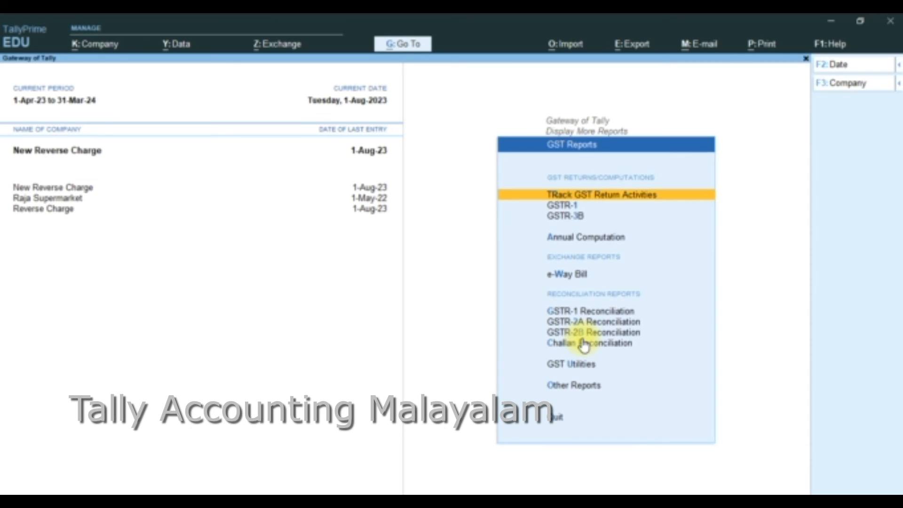
{"action": "left_click", "coordinate": [577, 394]}
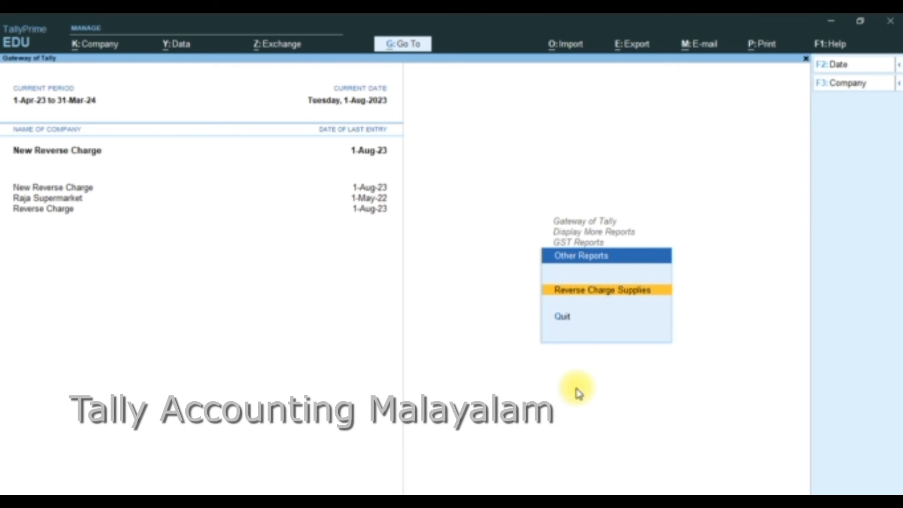
{"action": "left_click", "coordinate": [592, 299]}
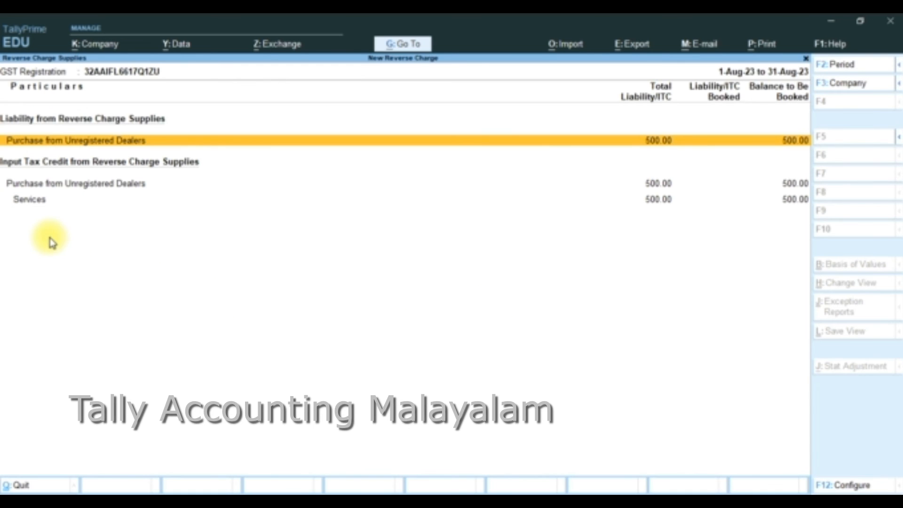
{"action": "double_click", "coordinate": [48, 204]}
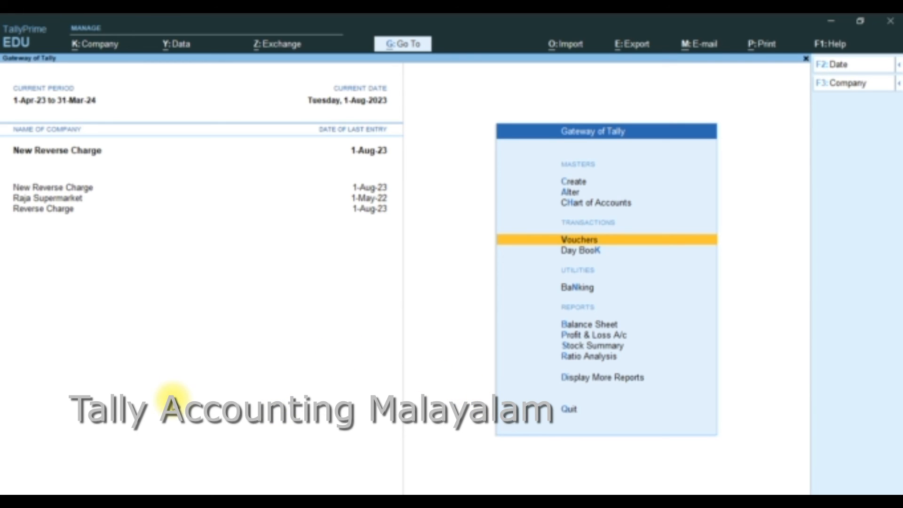
Start a payment voucher and autofill it as a GST Stat Payment of Tax (Reverse Charge) for 1-Aug-23 to 31-Aug-23.
{"action": "key", "text": "Return"}
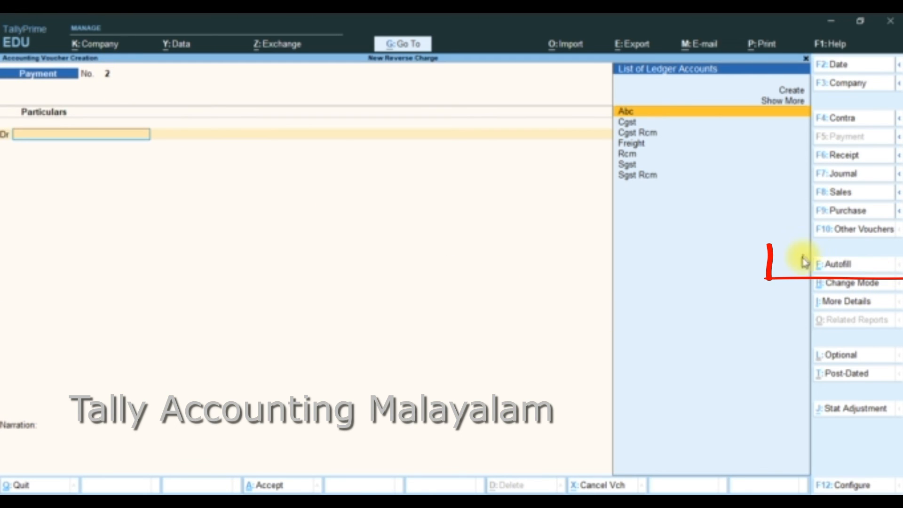
{"action": "left_click", "coordinate": [836, 264]}
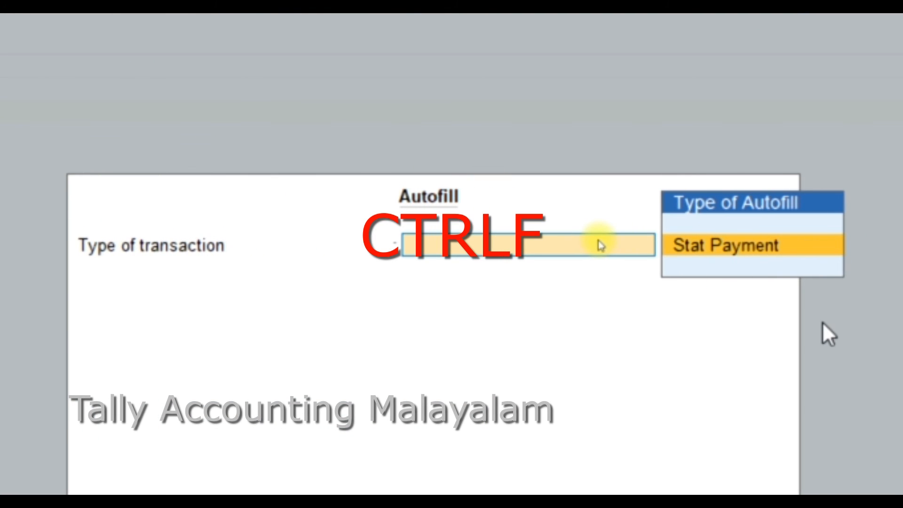
{"action": "key", "text": "Return"}
{"action": "key", "text": "Return"}
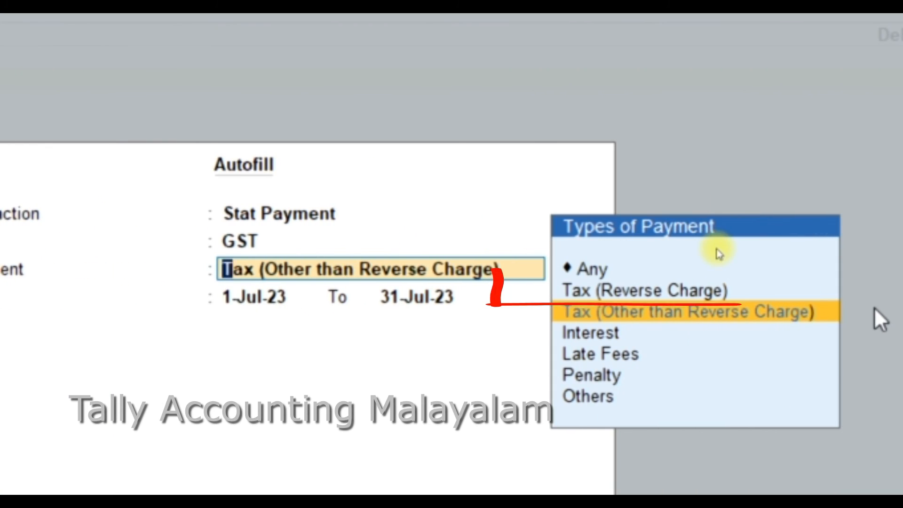
{"action": "key", "text": "Up"}
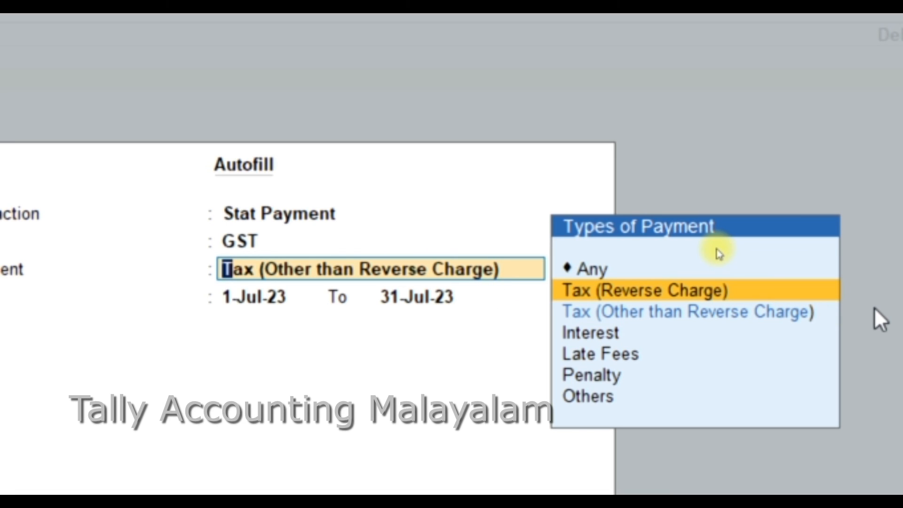
{"action": "key", "text": "Return"}
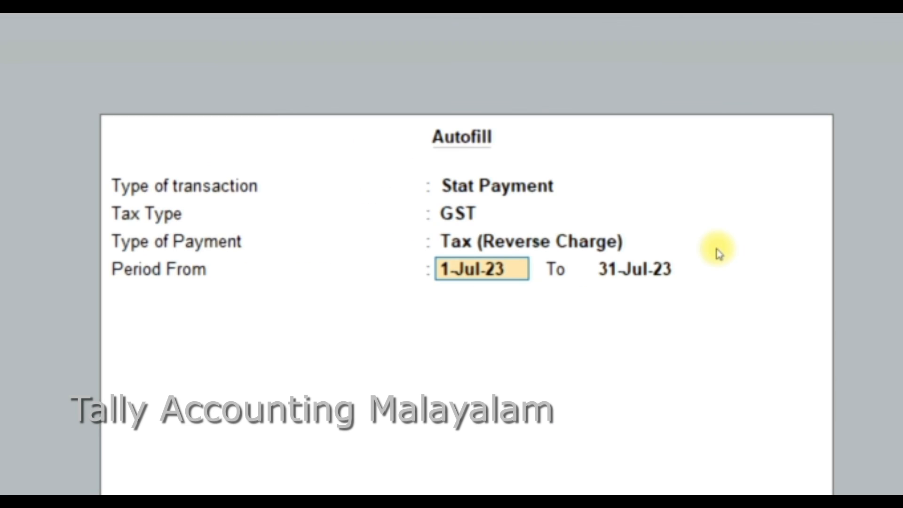
{"action": "type", "text": "1-8"}
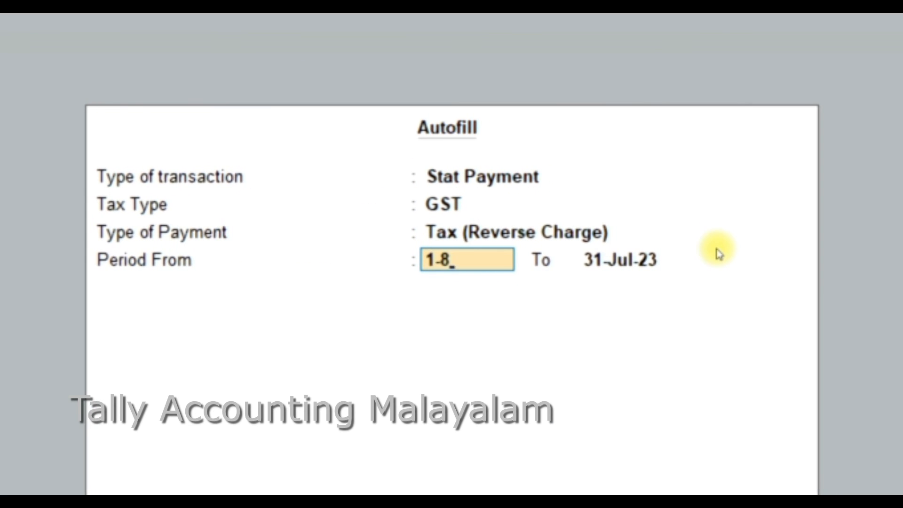
{"action": "key", "text": "Return"}
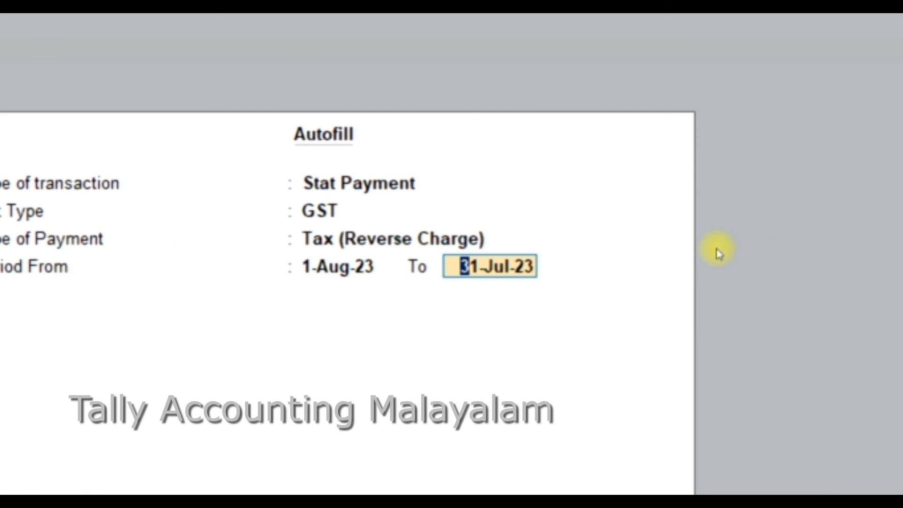
{"action": "type", "text": "31-8"}
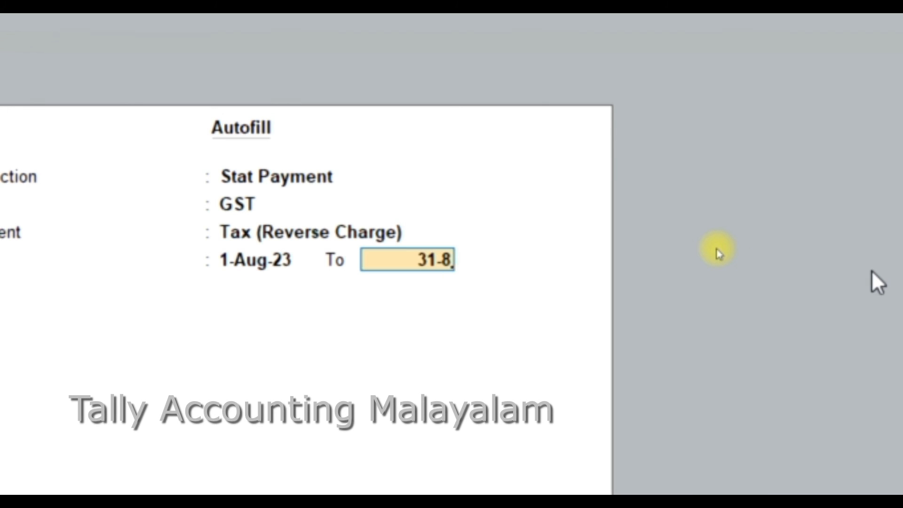
{"action": "key", "text": "Return"}
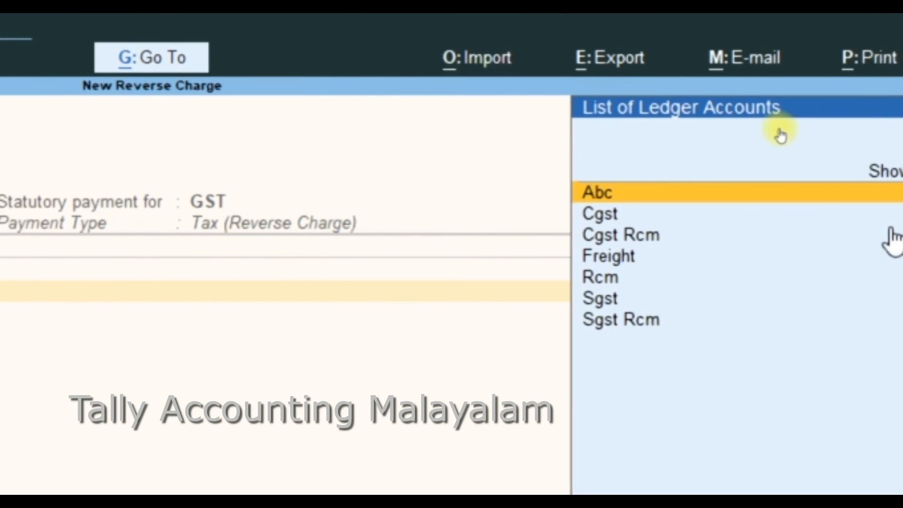
Debit the Cgst Rcm ledger 250 on the first line of the payment voucher.
{"action": "key", "text": "Down"}
{"action": "key", "text": "Down"}
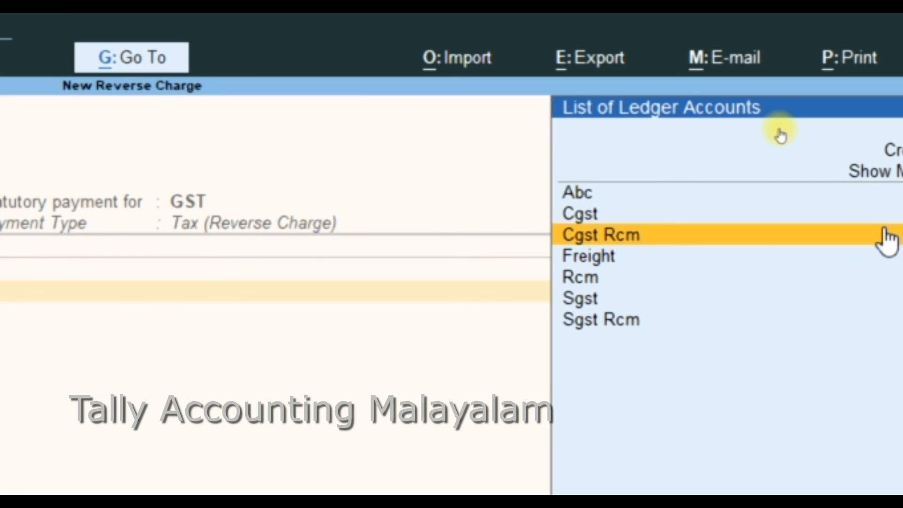
{"action": "key", "text": "Return"}
{"action": "type", "text": "25"}
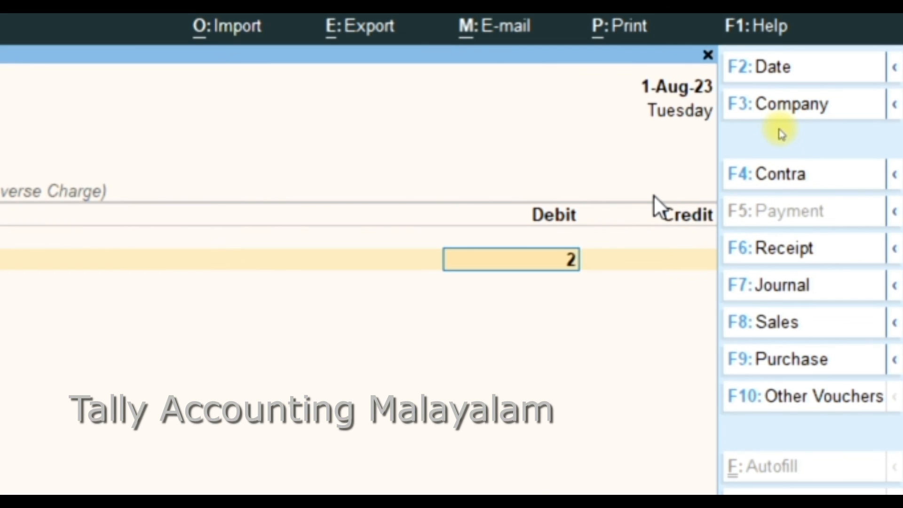
{"action": "type", "text": "0"}
{"action": "key", "text": "Return"}
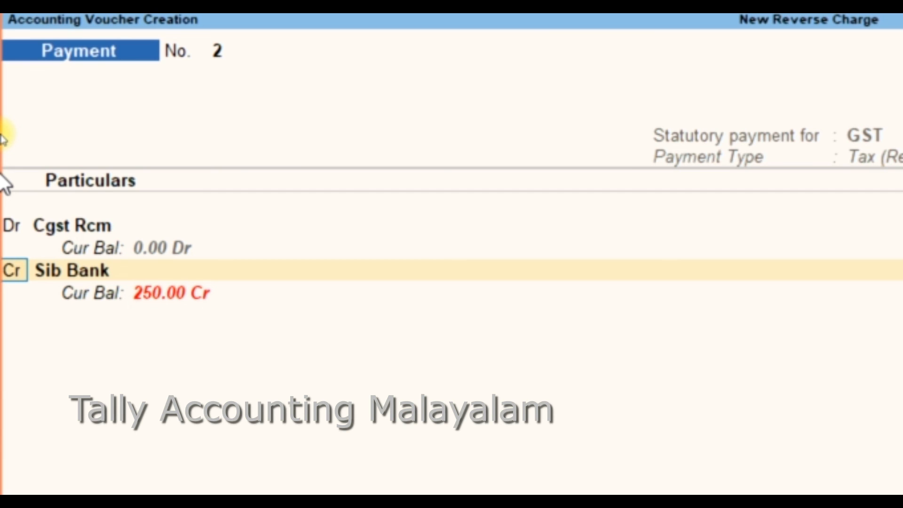
Make the second payment line a debit to Sgst Rcm for 250.
{"action": "type", "text": "dr"}
{"action": "key", "text": "Return"}
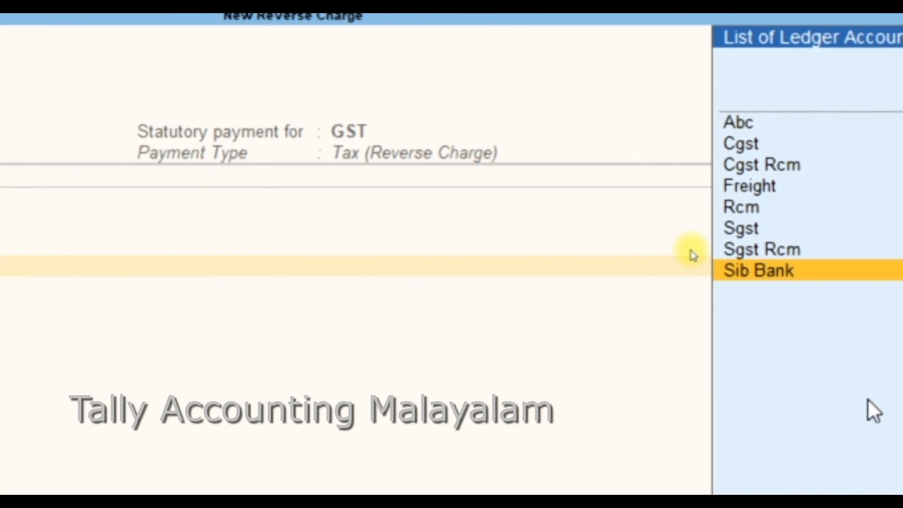
{"action": "key", "text": "Up"}
{"action": "key", "text": "Return"}
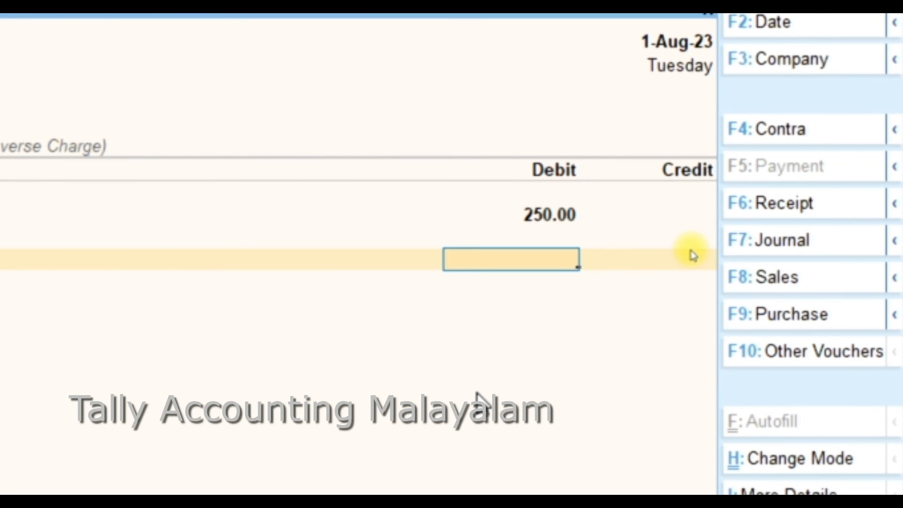
{"action": "type", "text": "250"}
{"action": "key", "text": "Return"}
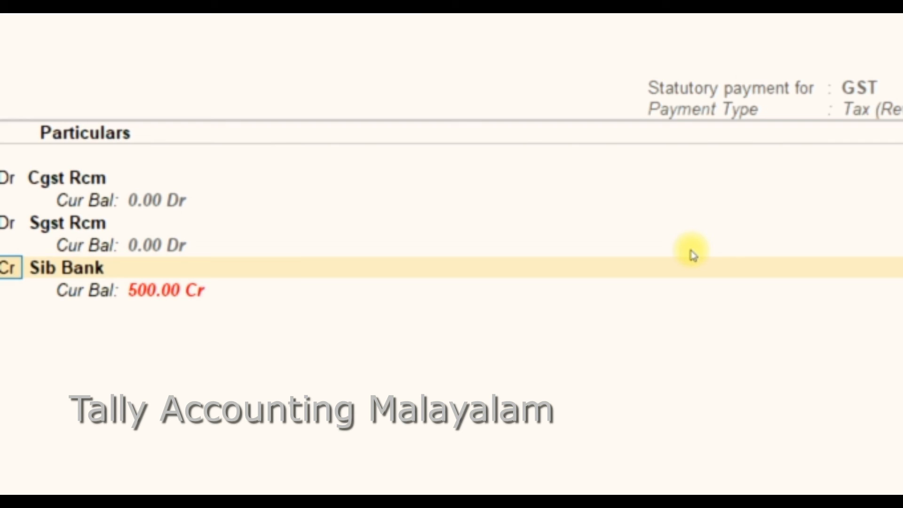
Credit Sib Bank 500.00 on the third line of the payment voucher.
{"action": "key", "text": "Return"}
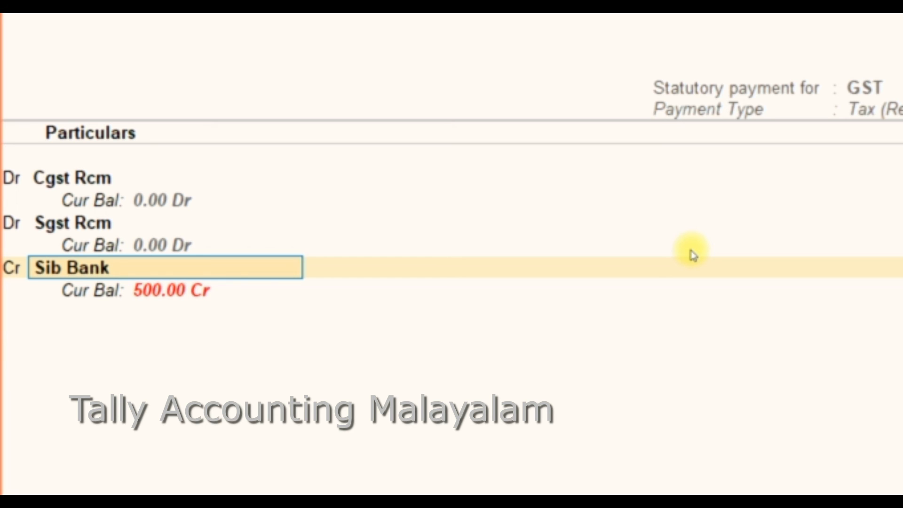
{"action": "key", "text": "Return"}
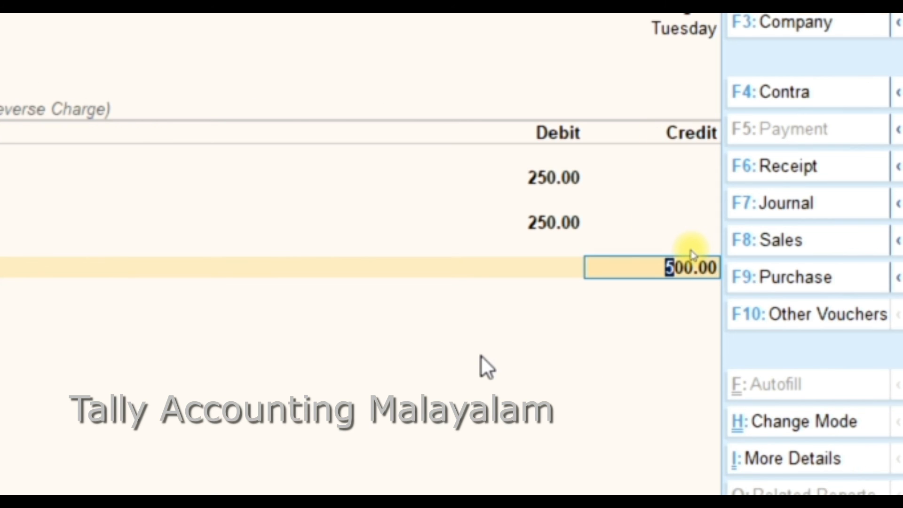
{"action": "key", "text": "Return"}
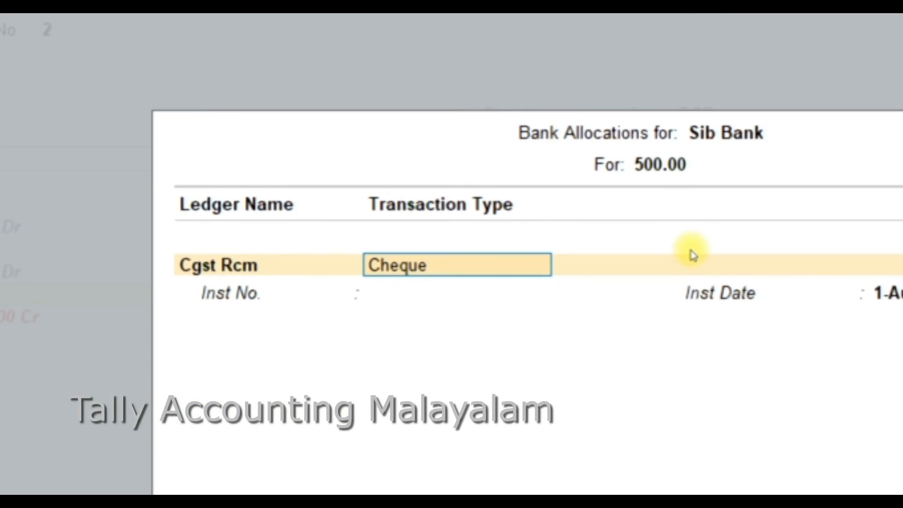
Keep the bank allocation as a cheque dated 1-Aug-23 without an instrument number, and save the payment voucher.
{"action": "key", "text": "Return"}
{"action": "key", "text": "Return"}
{"action": "key", "text": "Return"}
{"action": "key", "text": "Return"}
{"action": "key", "text": "Return"}
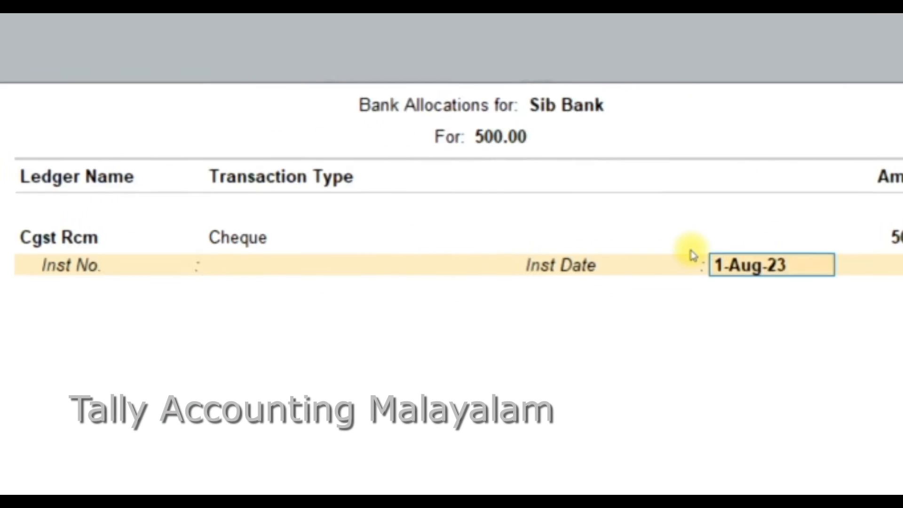
{"action": "key", "text": "Return"}
{"action": "key", "text": "Return"}
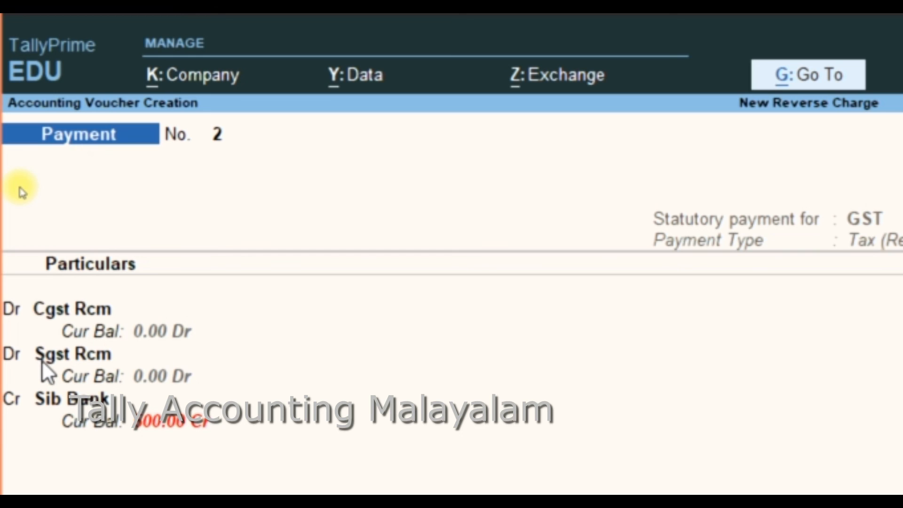
{"action": "key", "text": "Return"}
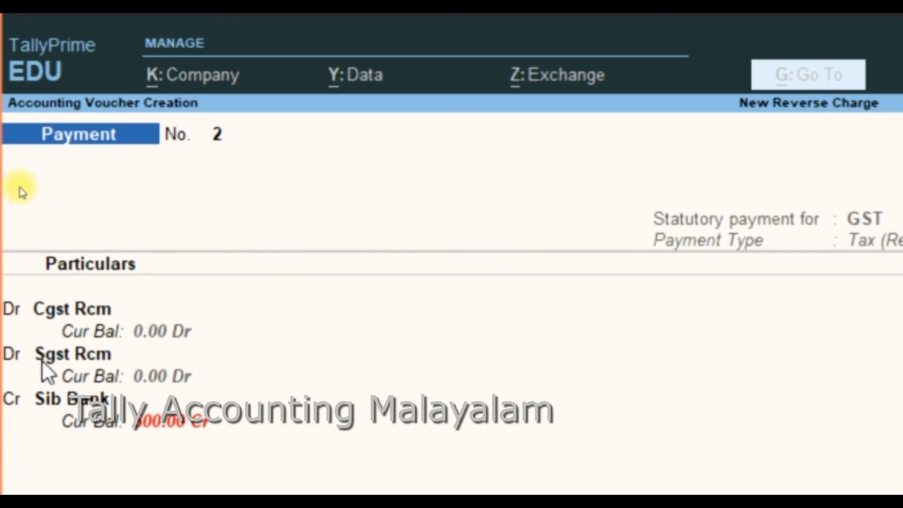
{"action": "key", "text": "Return"}
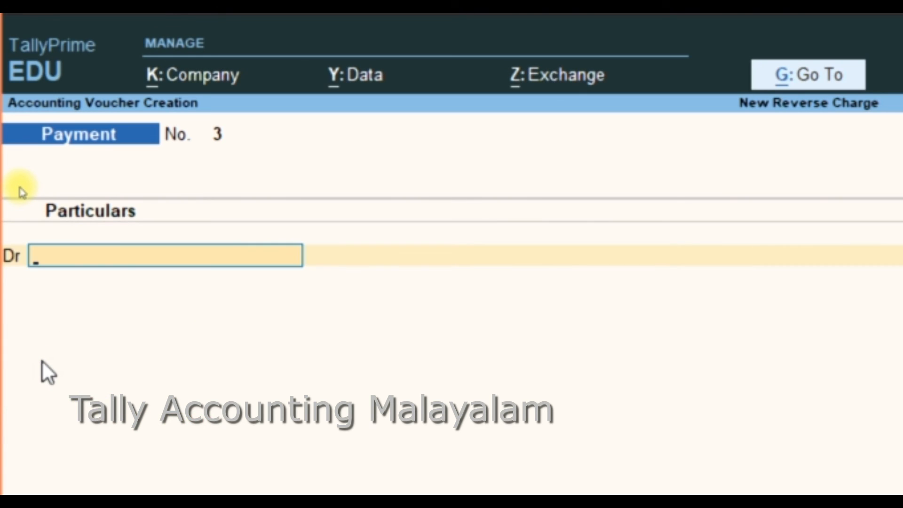